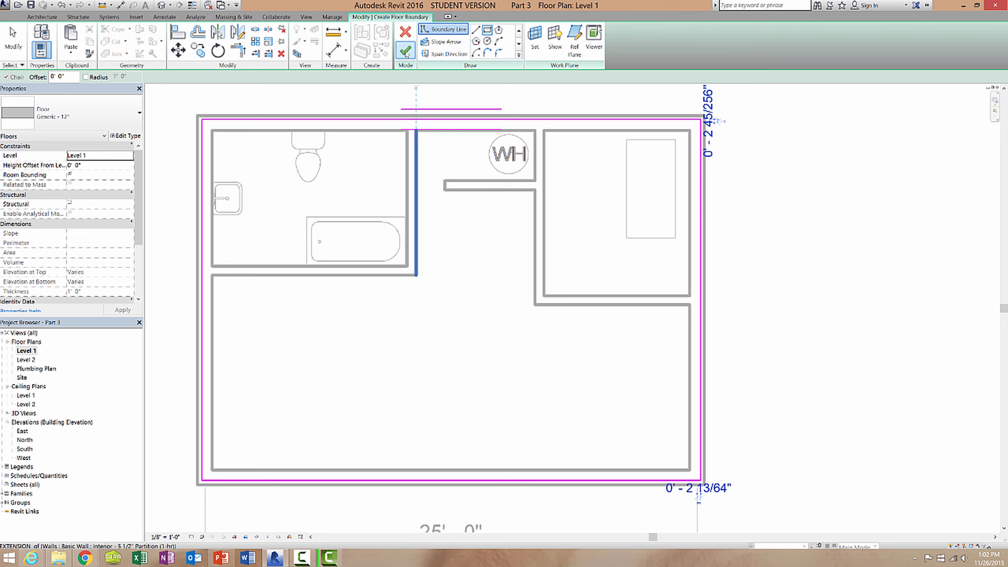
Step: Finish the floor boundary sketch and open the default 3D view of the building
{"action": "left_click", "coordinate": [405, 50]}
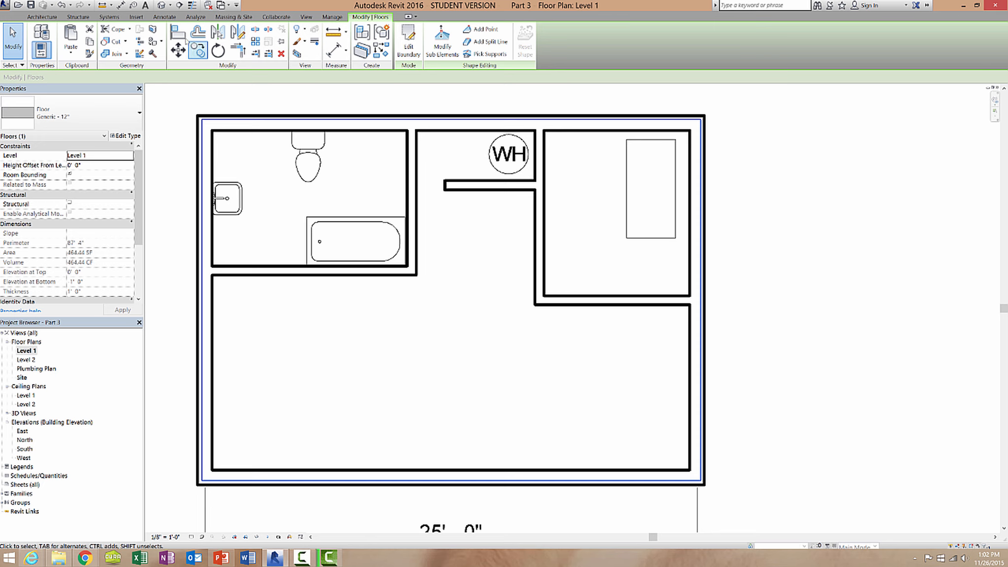
{"action": "left_click", "coordinate": [161, 7]}
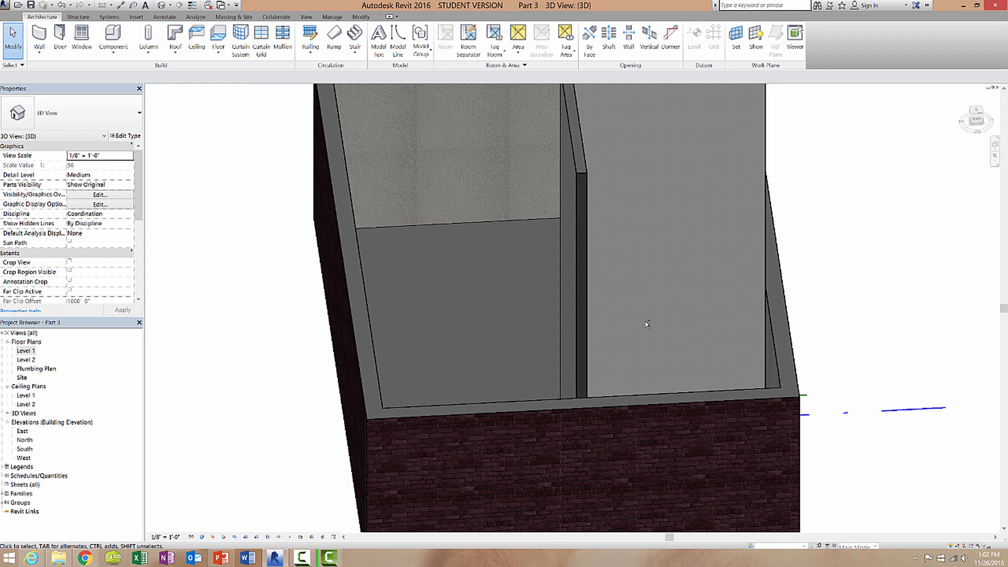
{"action": "middle_click_drag", "start_coordinate": [544, 227], "coordinate": [580, 319], "text": "shift"}
Step: Duplicate the new floor's Generic - 12" type and name the copy "Interior Floor"
{"action": "left_click", "coordinate": [456, 313]}
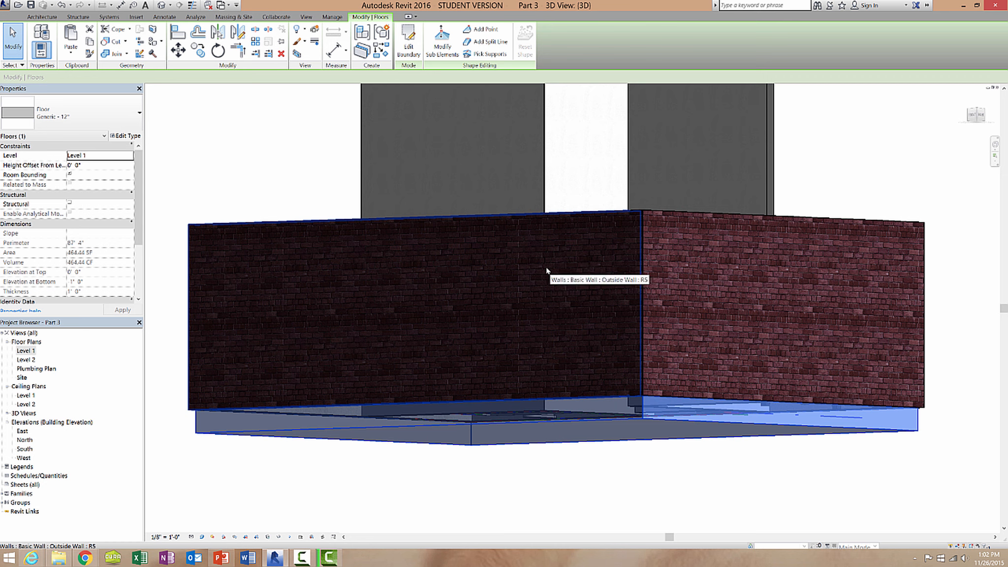
{"action": "left_click", "coordinate": [126, 136]}
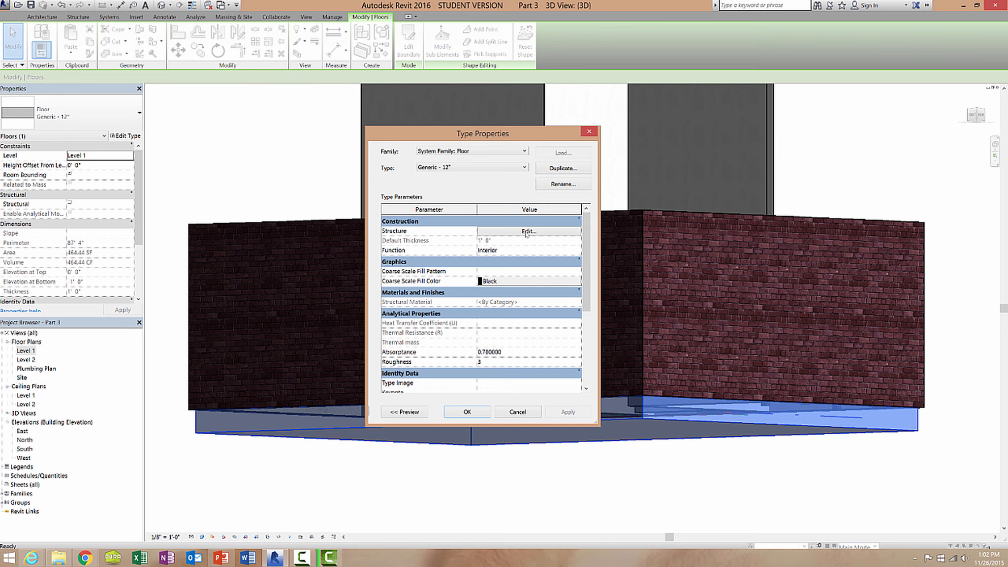
{"action": "left_click", "coordinate": [563, 168]}
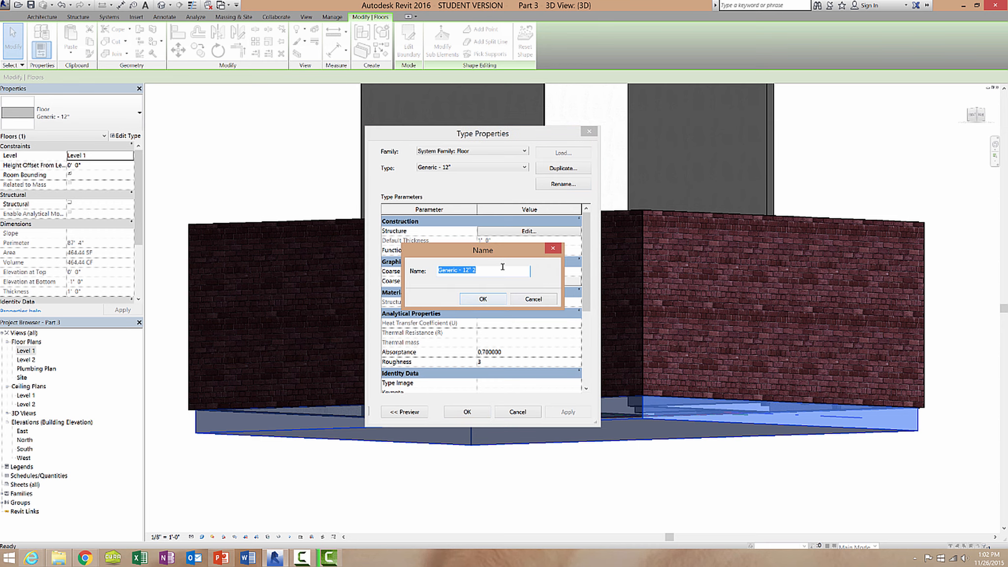
{"action": "type", "text": "Interior Floor"}
{"action": "left_click", "coordinate": [483, 299]}
Step: Assign the Carpet (1) material to the Structure [1] layer of the Interior Floor type
{"action": "left_click", "coordinate": [497, 231]}
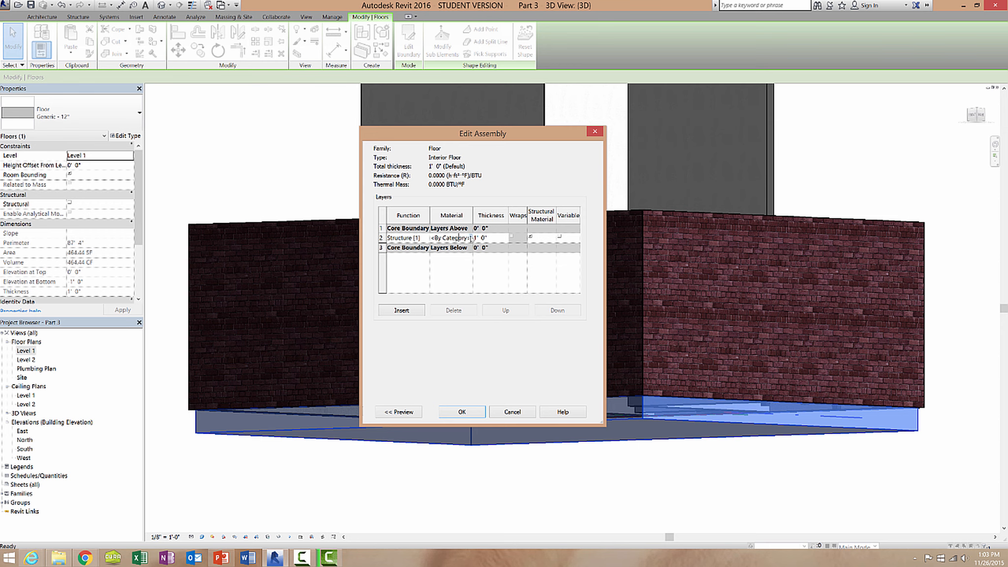
{"action": "left_click", "coordinate": [470, 238]}
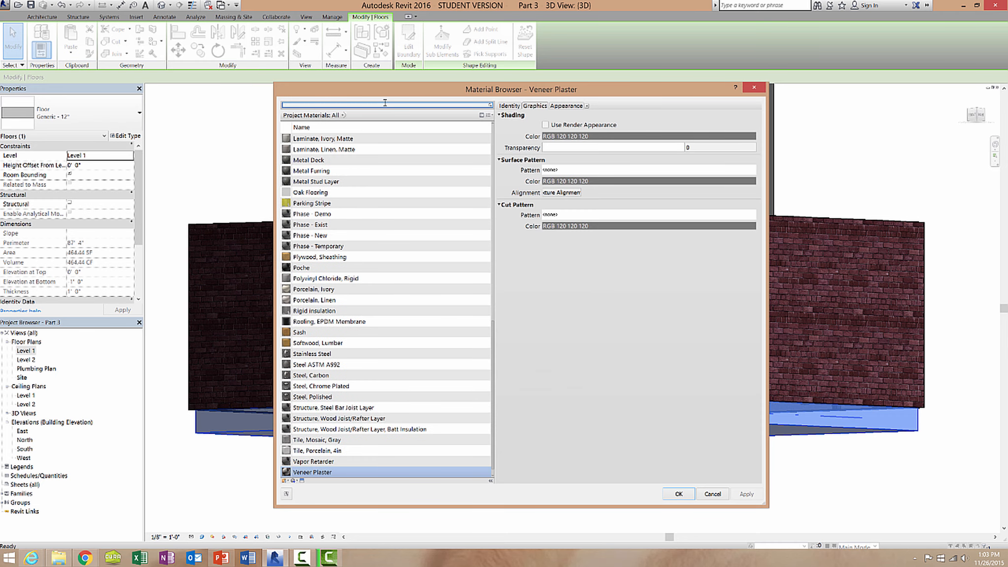
{"action": "type", "text": "wo"}
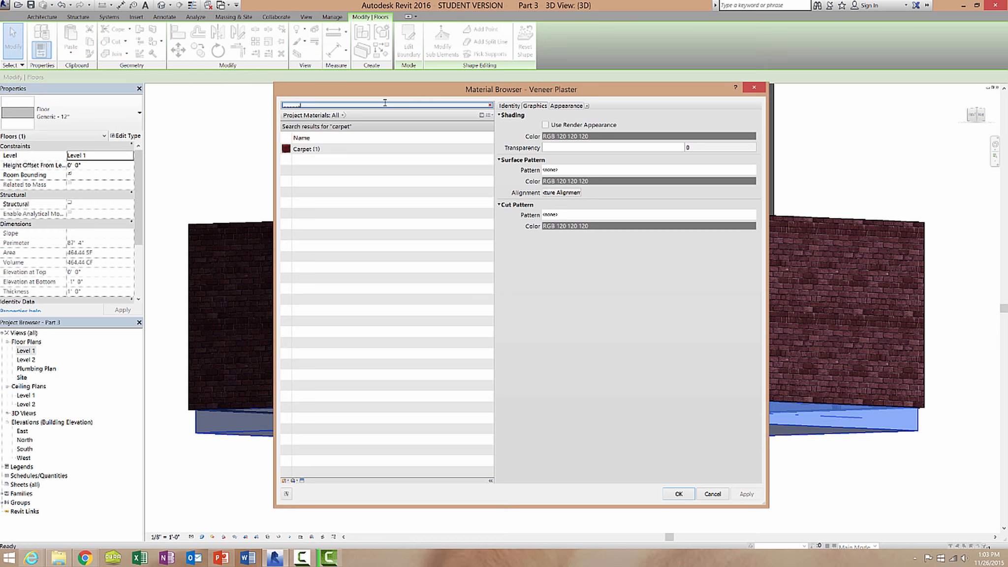
{"action": "left_click", "coordinate": [306, 150]}
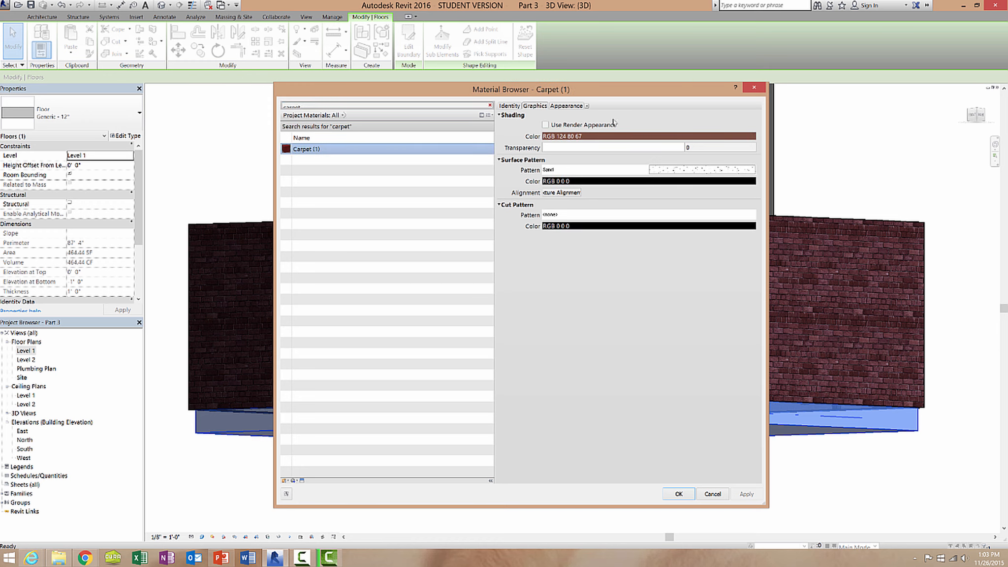
{"action": "left_click", "coordinate": [551, 105]}
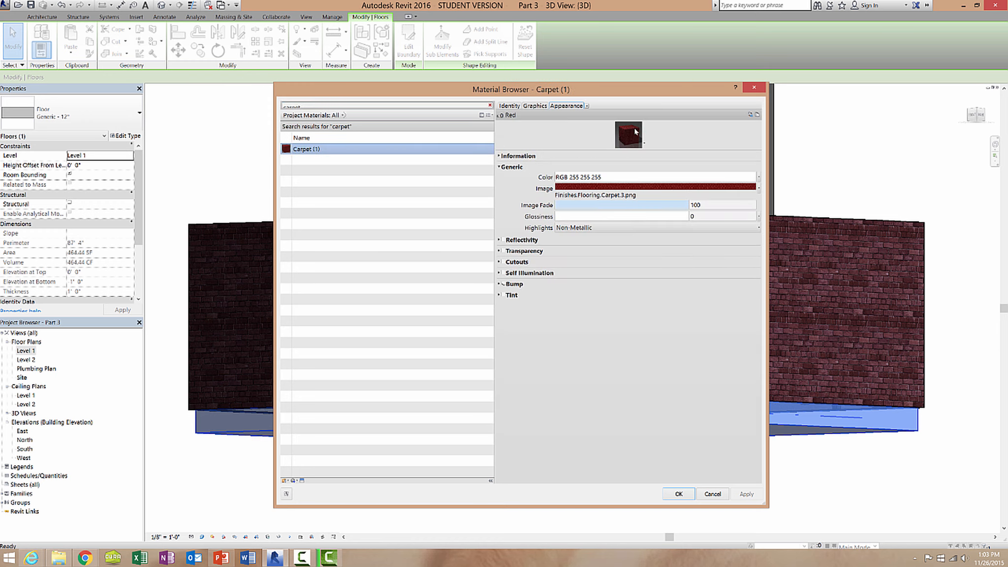
{"action": "left_click", "coordinate": [678, 494]}
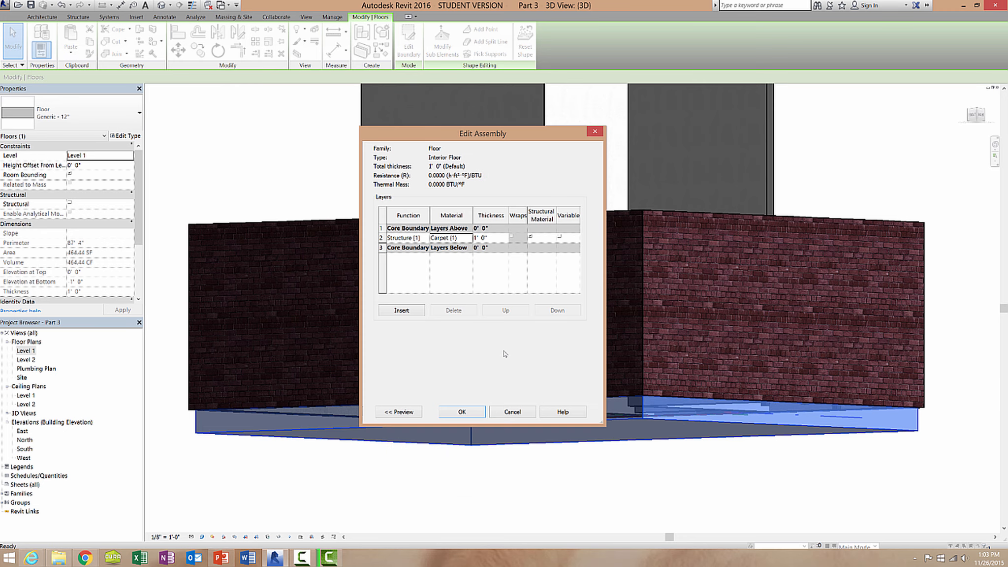
{"action": "left_click", "coordinate": [483, 415]}
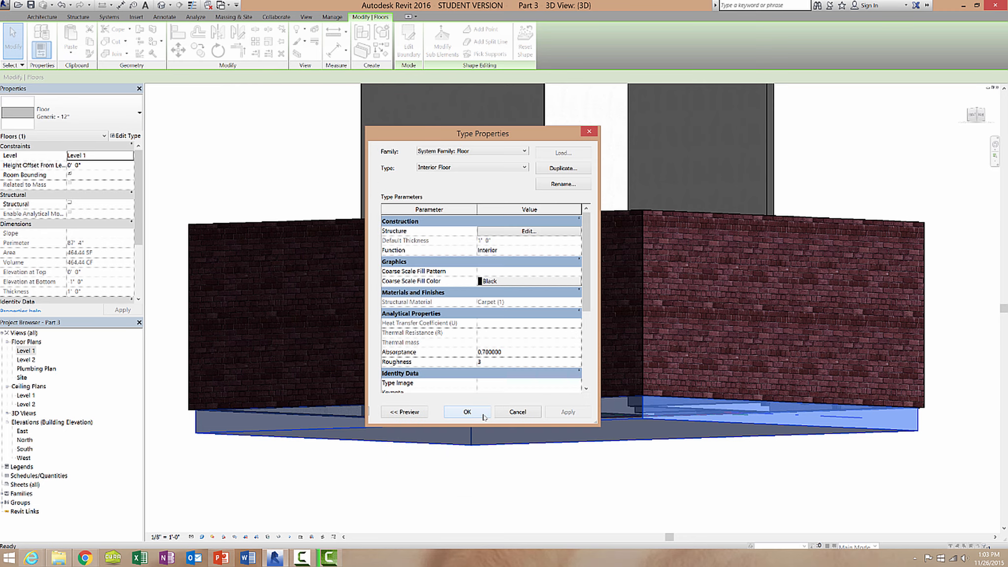
{"action": "left_click", "coordinate": [489, 416]}
{"action": "left_click", "coordinate": [560, 461]}
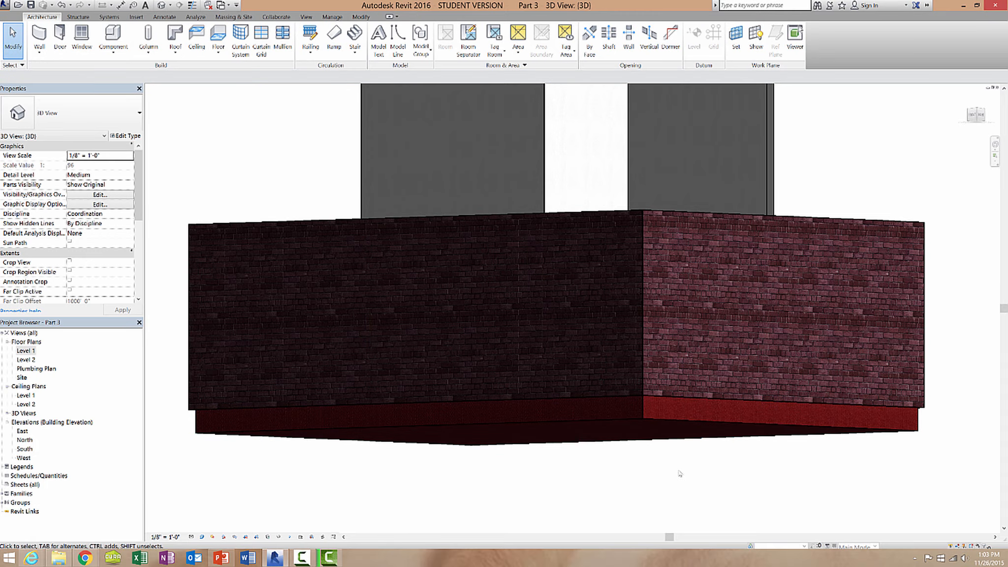
Step: Examine the carpeted floor, the brick exterior and the interior partition walls from several angles in 3D
{"action": "middle_click_drag", "start_coordinate": [679, 461], "coordinate": [713, 558], "text": "shift"}
{"action": "middle_click_drag", "start_coordinate": [579, 439], "coordinate": [519, 484], "text": "shift"}
{"action": "scroll", "coordinate": [438, 425], "scroll_direction": "up", "scroll_amount": 10}
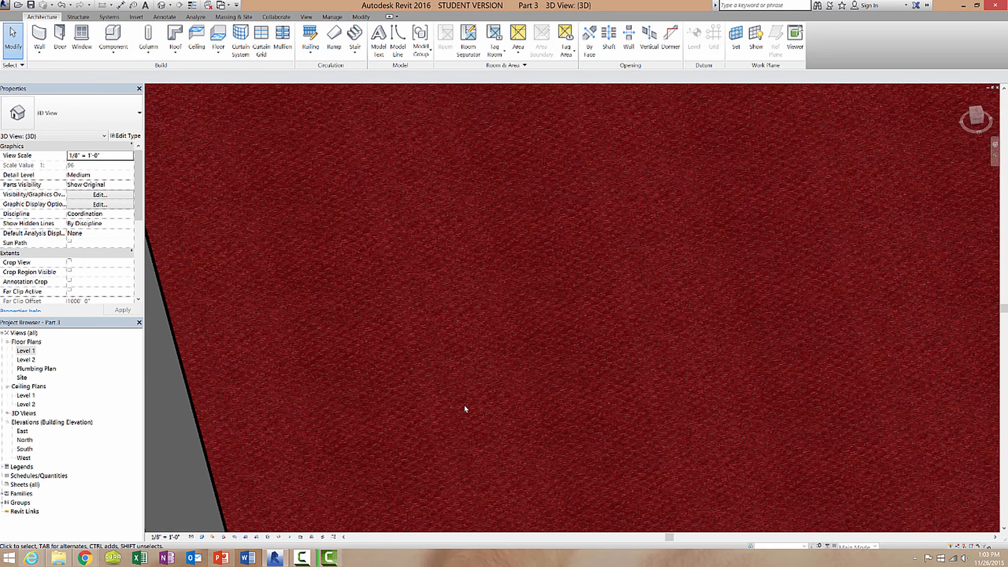
{"action": "scroll", "coordinate": [549, 353], "scroll_direction": "down", "scroll_amount": 5}
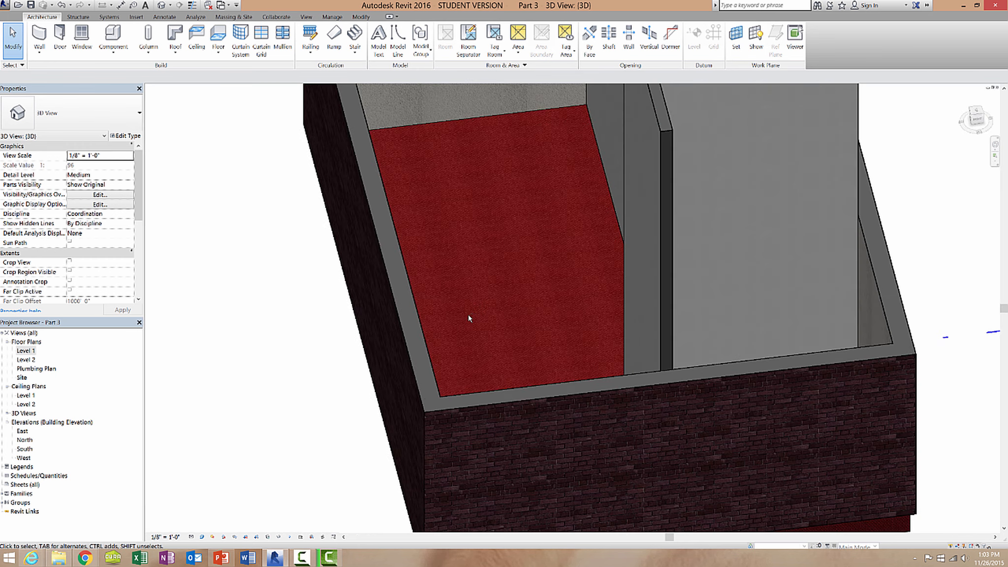
{"action": "middle_click_drag", "start_coordinate": [468, 318], "coordinate": [475, 180], "text": "shift"}
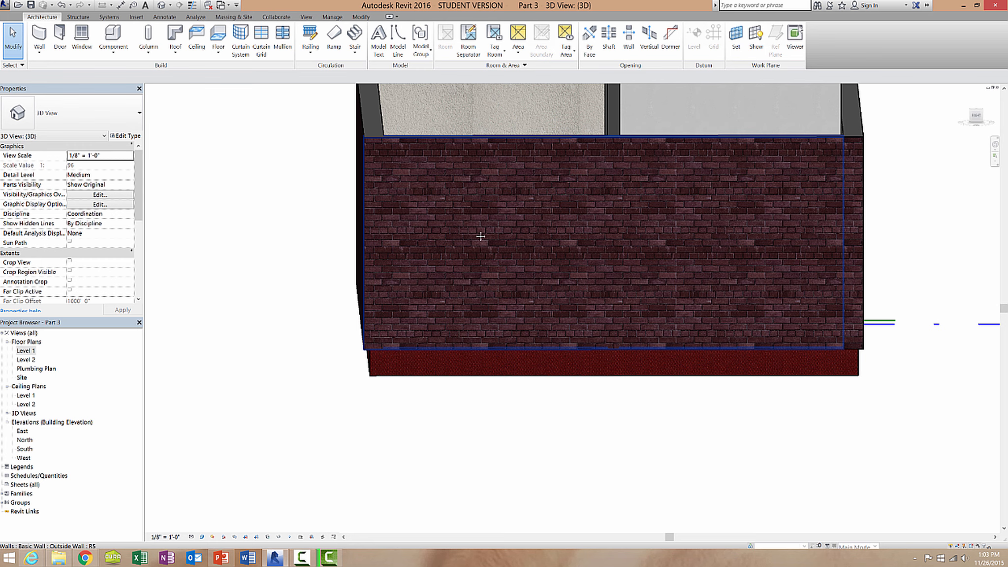
{"action": "middle_click_drag", "start_coordinate": [481, 236], "coordinate": [538, 351], "text": "shift"}
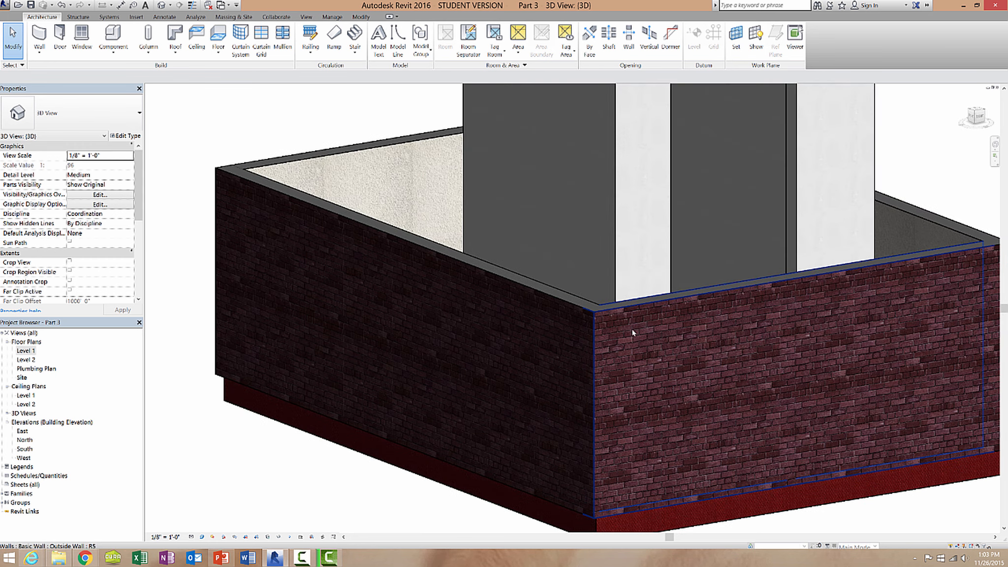
{"action": "scroll", "coordinate": [632, 332], "scroll_direction": "down", "scroll_amount": 3}
{"action": "middle_click_drag", "start_coordinate": [632, 333], "coordinate": [623, 424], "text": "shift"}
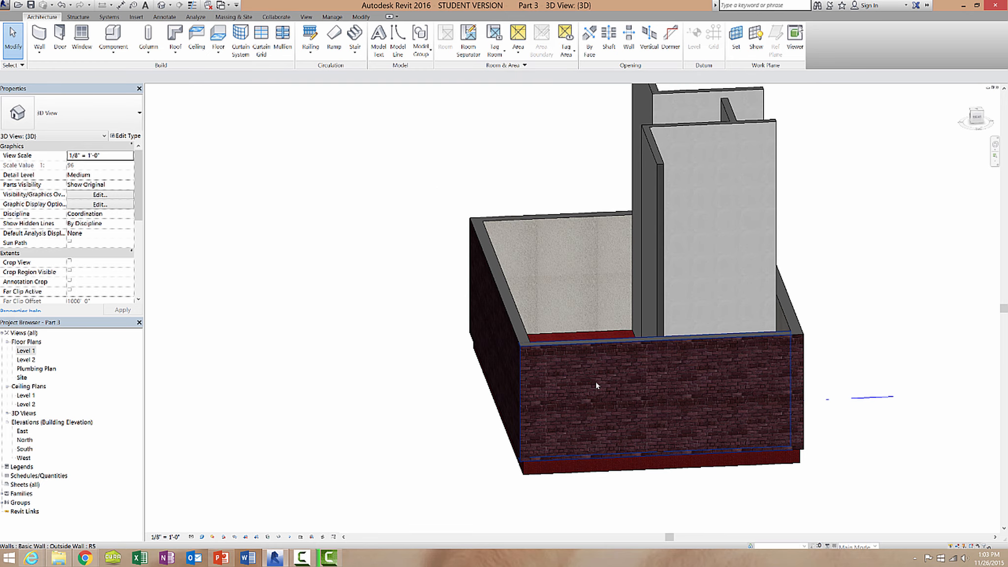
{"action": "scroll", "coordinate": [591, 385], "scroll_direction": "up", "scroll_amount": 2}
{"action": "middle_click_drag", "start_coordinate": [701, 372], "coordinate": [544, 345], "text": "shift"}
{"action": "middle_click_drag", "start_coordinate": [650, 328], "coordinate": [480, 361], "text": "shift"}
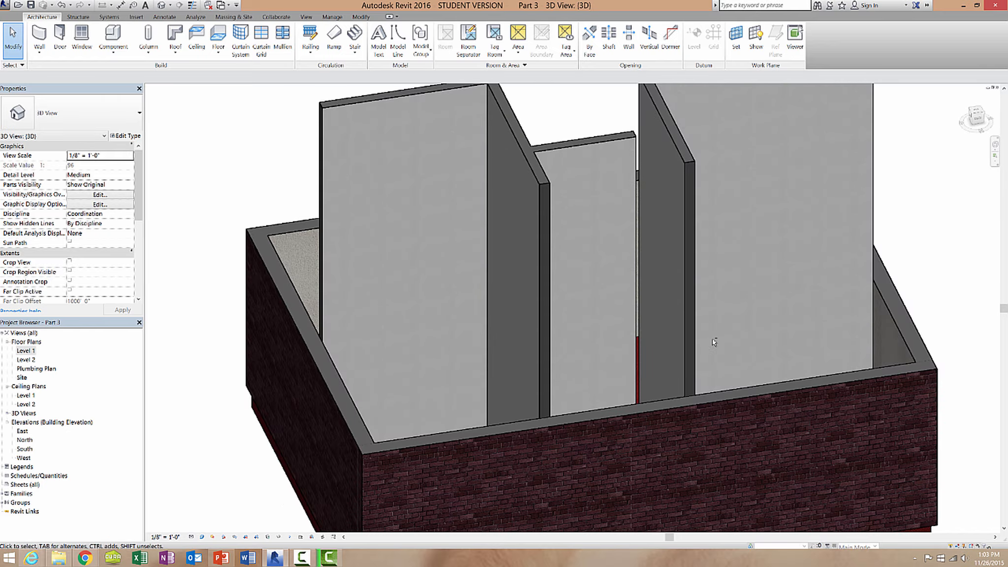
{"action": "middle_click_drag", "start_coordinate": [713, 342], "coordinate": [638, 308], "text": "shift"}
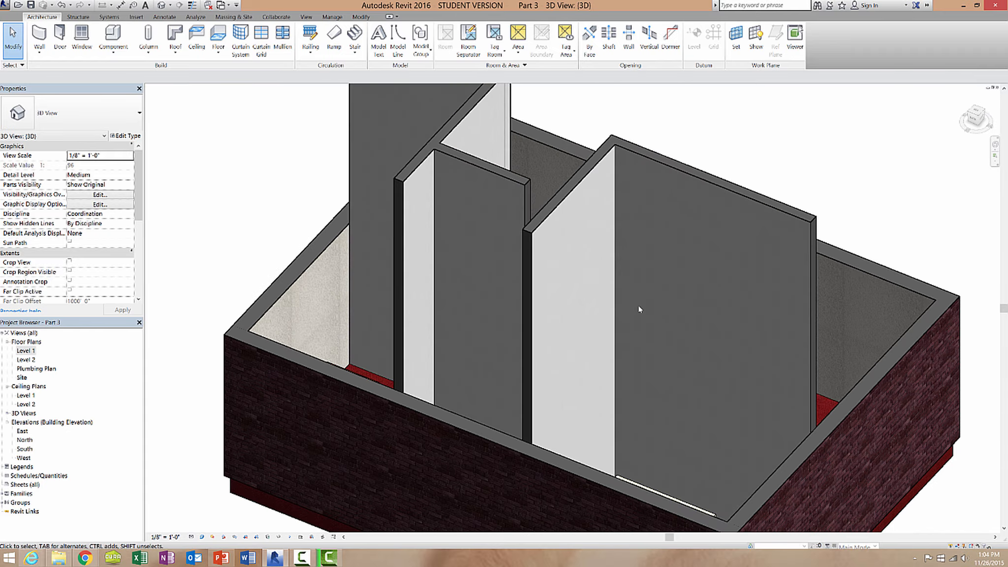
Step: Set the unconnected height of all five interior partition walls to 10' 0"
{"action": "left_click", "coordinate": [638, 308]}
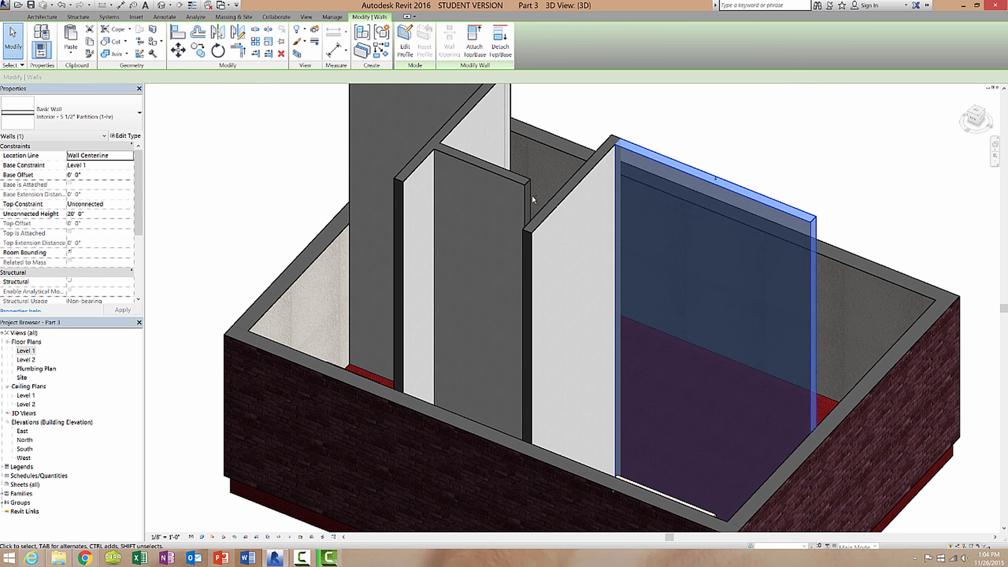
{"action": "left_click", "coordinate": [528, 216], "text": "ctrl"}
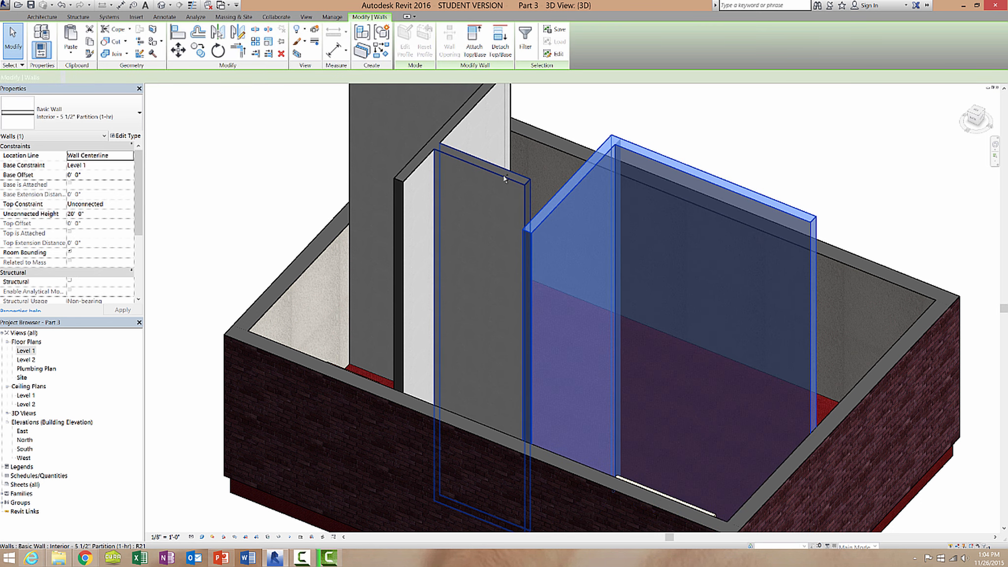
{"action": "left_click", "coordinate": [422, 151], "text": "ctrl"}
{"action": "middle_click_drag", "start_coordinate": [745, 223], "coordinate": [653, 274], "text": "shift"}
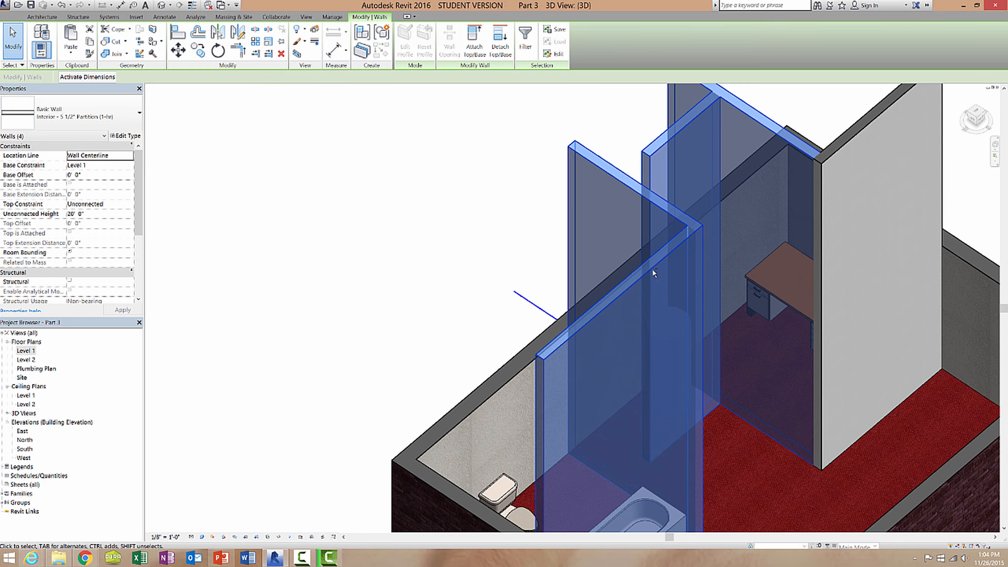
{"action": "left_click", "coordinate": [854, 133], "text": "ctrl"}
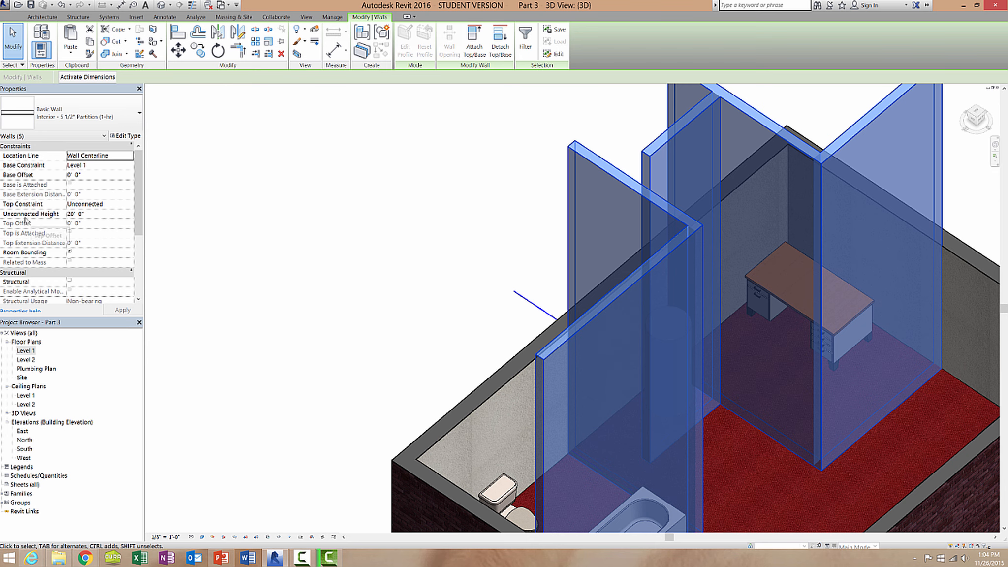
{"action": "left_click", "coordinate": [74, 214]}
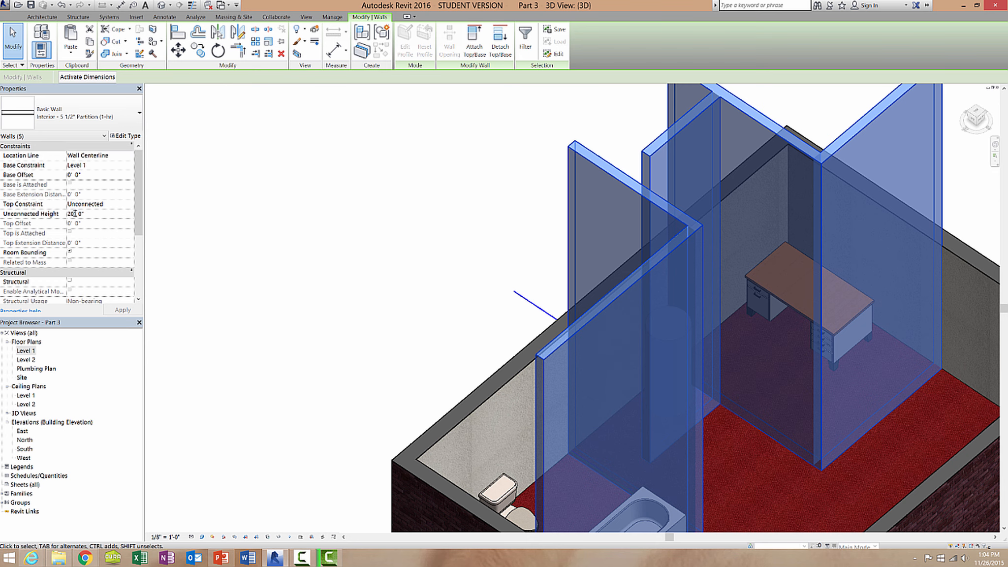
{"action": "double_click", "coordinate": [74, 213]}
{"action": "left_click", "coordinate": [80, 217]}
{"action": "left_click_drag", "start_coordinate": [73, 215], "coordinate": [67, 214]}
{"action": "type", "text": "10"}
{"action": "left_click", "coordinate": [120, 310]}
{"action": "middle_click_drag", "start_coordinate": [431, 314], "coordinate": [485, 209], "text": "shift"}
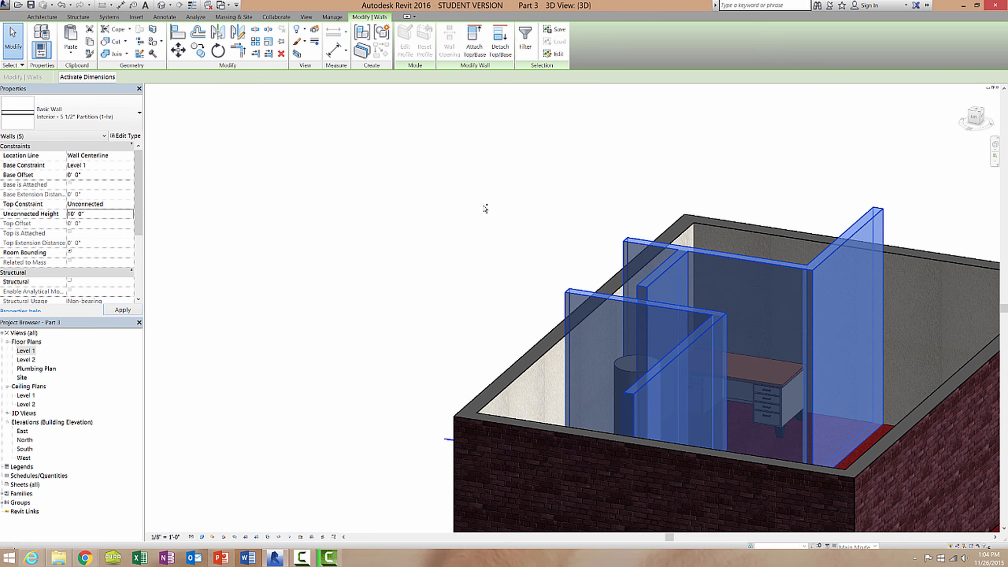
Step: Change the five selected partition walls' unconnected height to 8' 0" and clear the selection
{"action": "double_click", "coordinate": [71, 213]}
{"action": "type", "text": "8"}
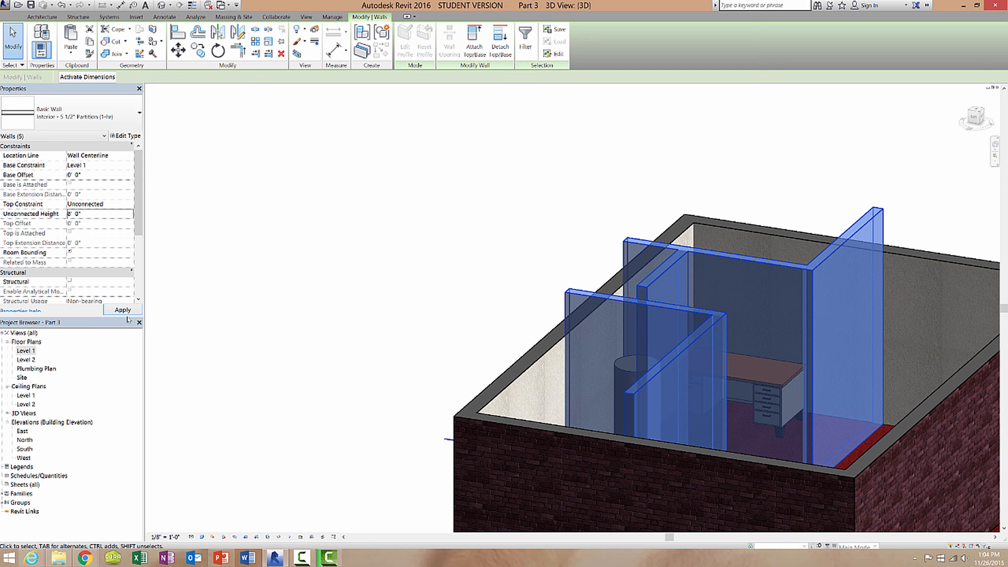
{"action": "left_click", "coordinate": [124, 310]}
{"action": "left_click", "coordinate": [563, 295]}
{"action": "middle_click_drag", "start_coordinate": [488, 276], "coordinate": [508, 468], "text": "shift"}
{"action": "middle_click_drag", "start_coordinate": [665, 436], "coordinate": [580, 344]}
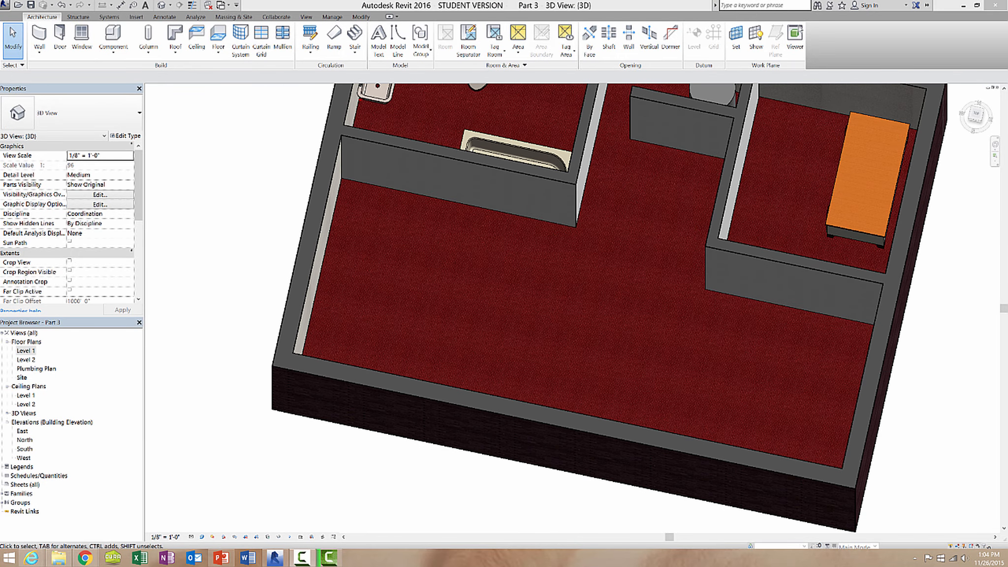
{"action": "middle_click_drag", "start_coordinate": [567, 396], "coordinate": [389, 353], "text": "shift"}
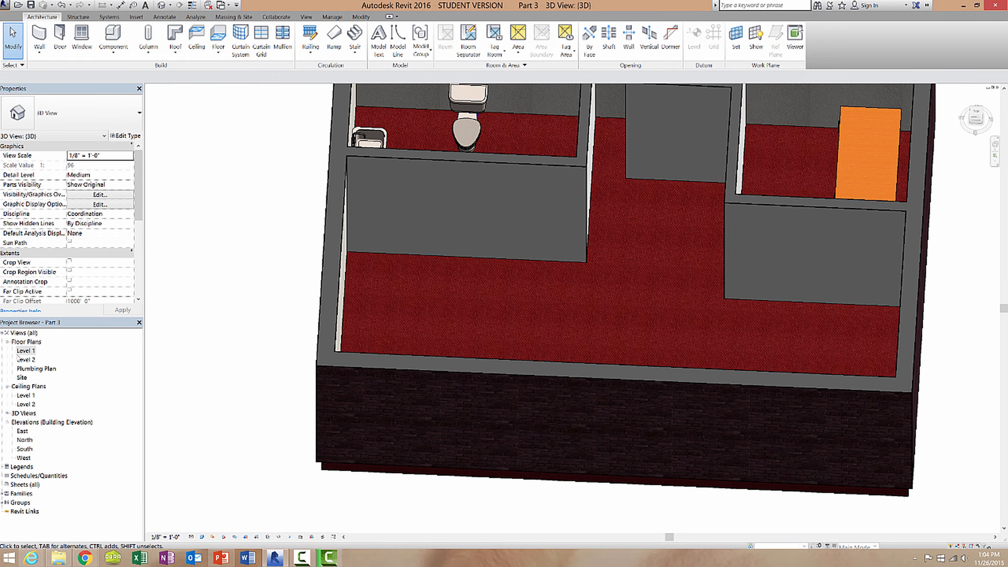
Step: Open the Level 1 floor plan and browse to the Doors folder of the US Imperial library for loading a door family
{"action": "double_click", "coordinate": [32, 351]}
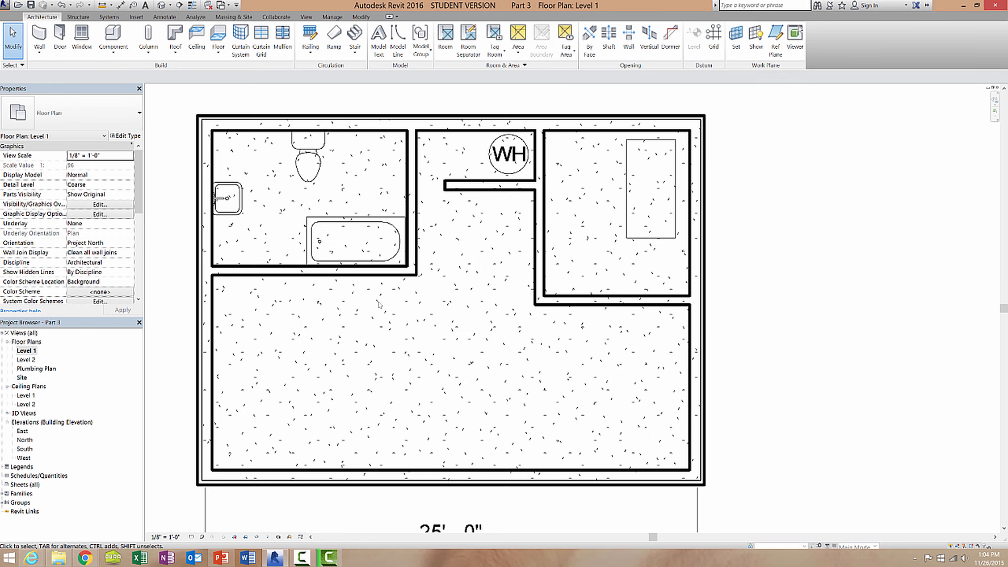
{"action": "middle_click_drag", "start_coordinate": [326, 319], "coordinate": [398, 308]}
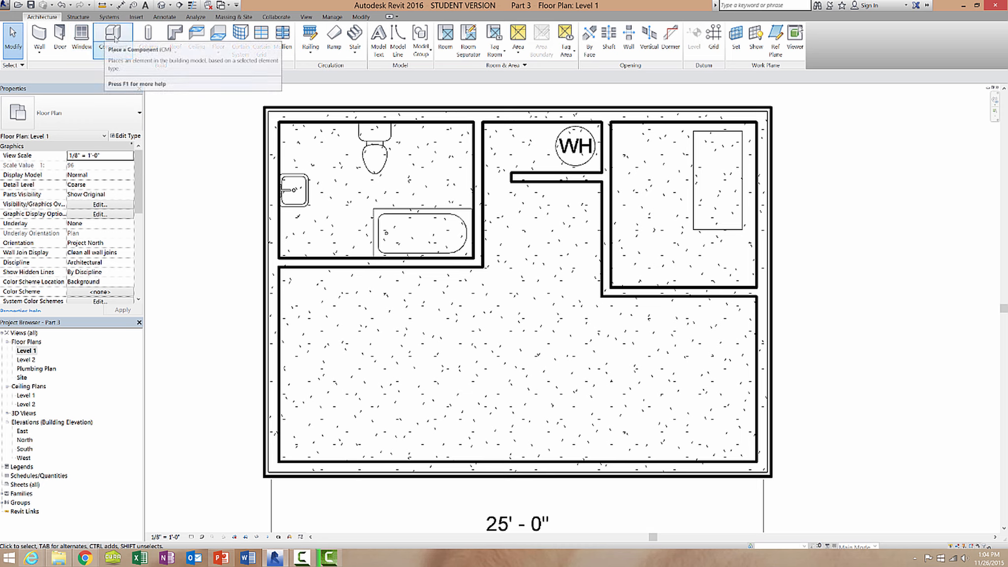
{"action": "left_click", "coordinate": [60, 37]}
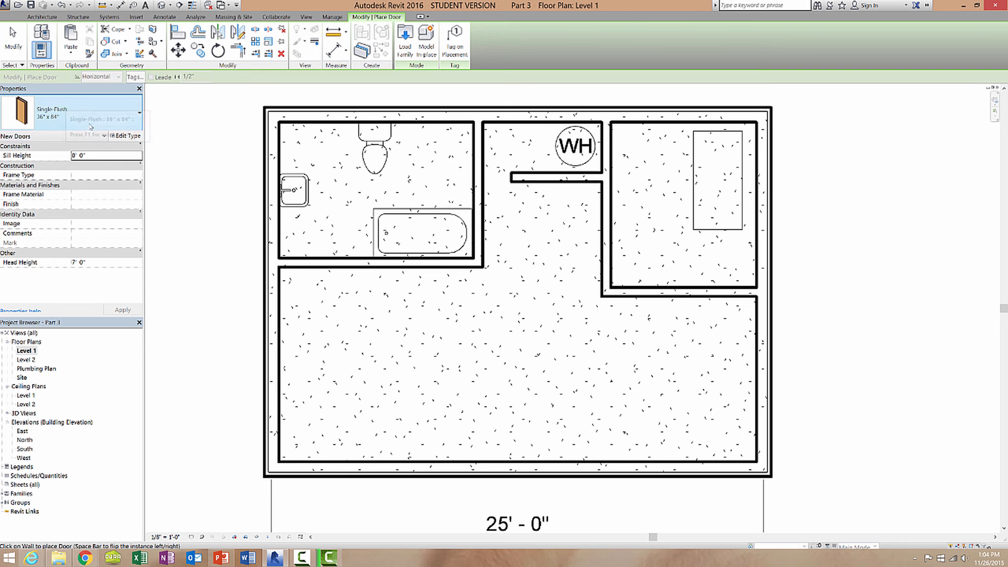
{"action": "left_click", "coordinate": [404, 45]}
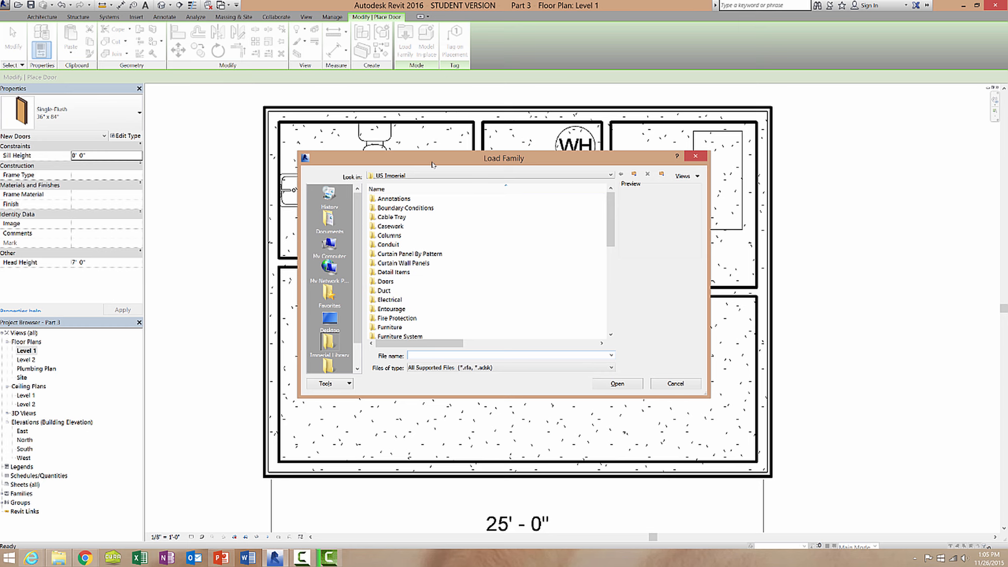
{"action": "left_click_drag", "start_coordinate": [393, 158], "coordinate": [143, 81]}
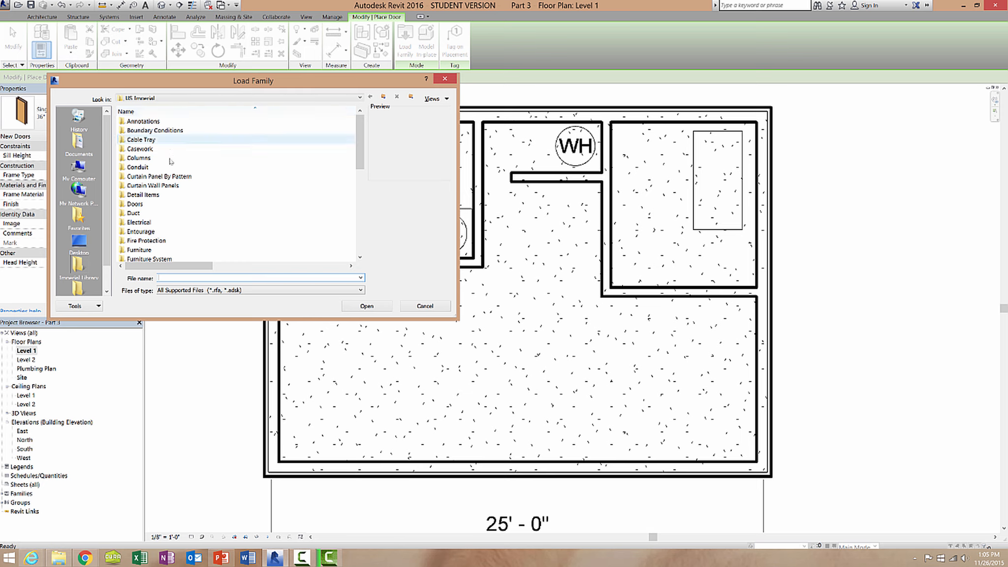
{"action": "left_click", "coordinate": [152, 207]}
{"action": "double_click", "coordinate": [152, 206]}
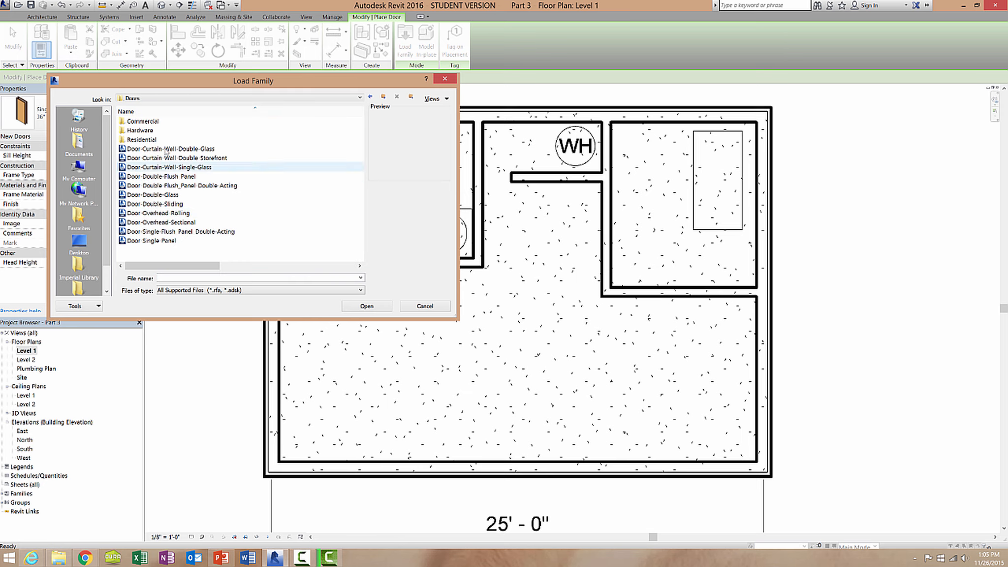
Step: Load the Door-Double-Flush_Panel-Double-Acting family with its 68" x 80" type
{"action": "left_click", "coordinate": [167, 157]}
{"action": "left_click", "coordinate": [170, 167]}
{"action": "key", "text": "Down"}
{"action": "key", "text": "Down"}
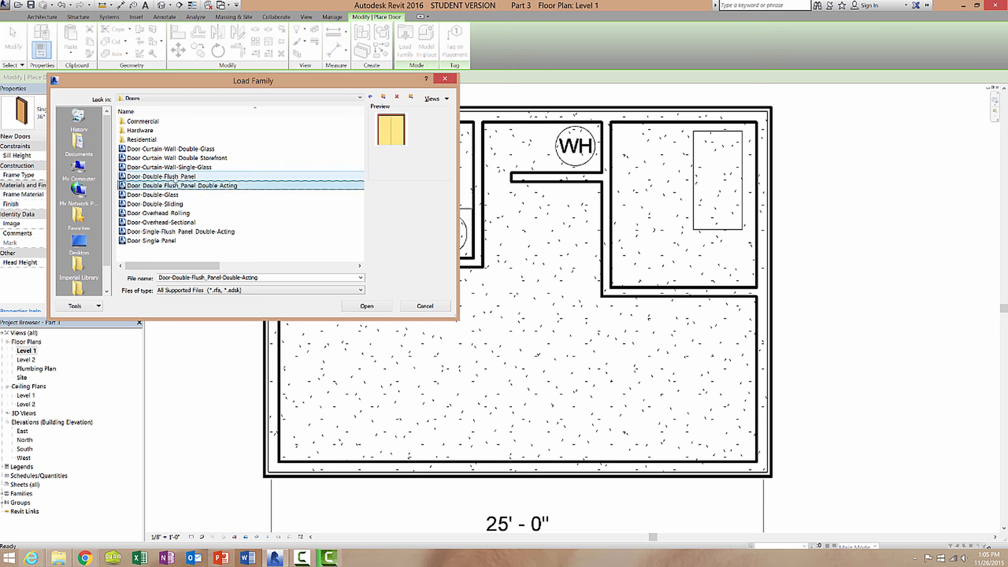
{"action": "key", "text": "Down"}
{"action": "key", "text": "Up"}
{"action": "key", "text": "Return"}
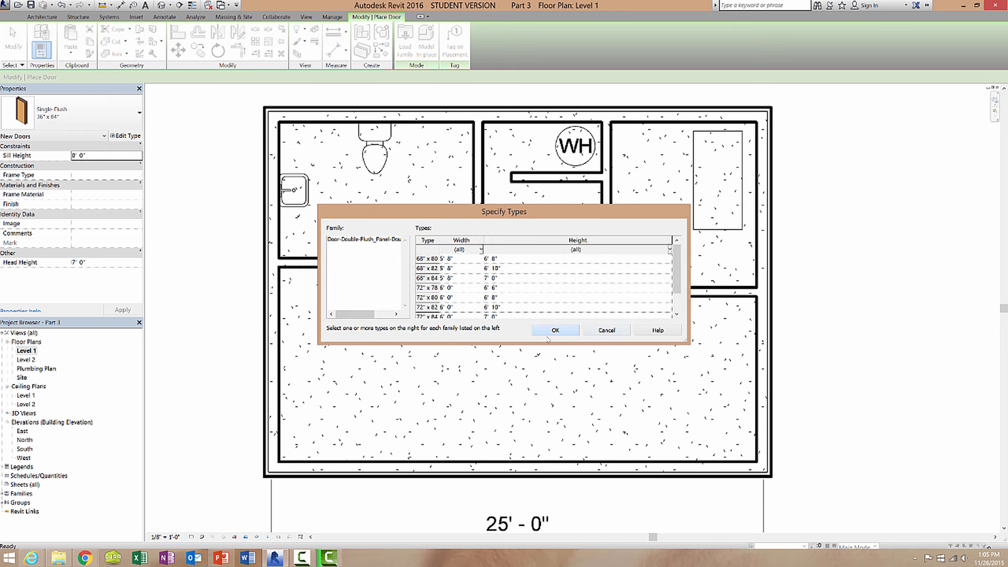
{"action": "left_click", "coordinate": [551, 333]}
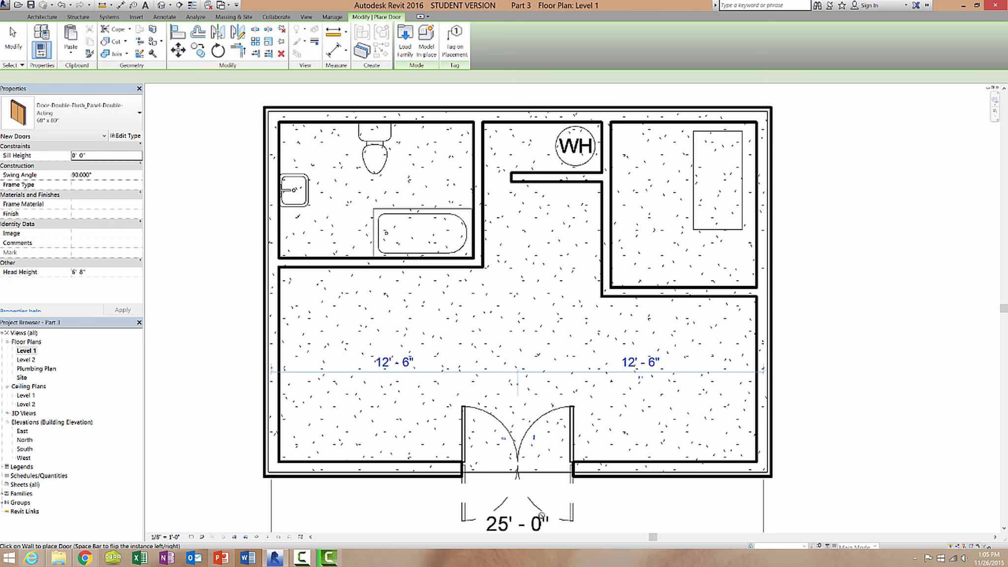
Step: Place the double door midway along the south exterior wall, 12' 6" from each side, and end door placement
{"action": "middle_click_drag", "start_coordinate": [541, 516], "coordinate": [460, 433]}
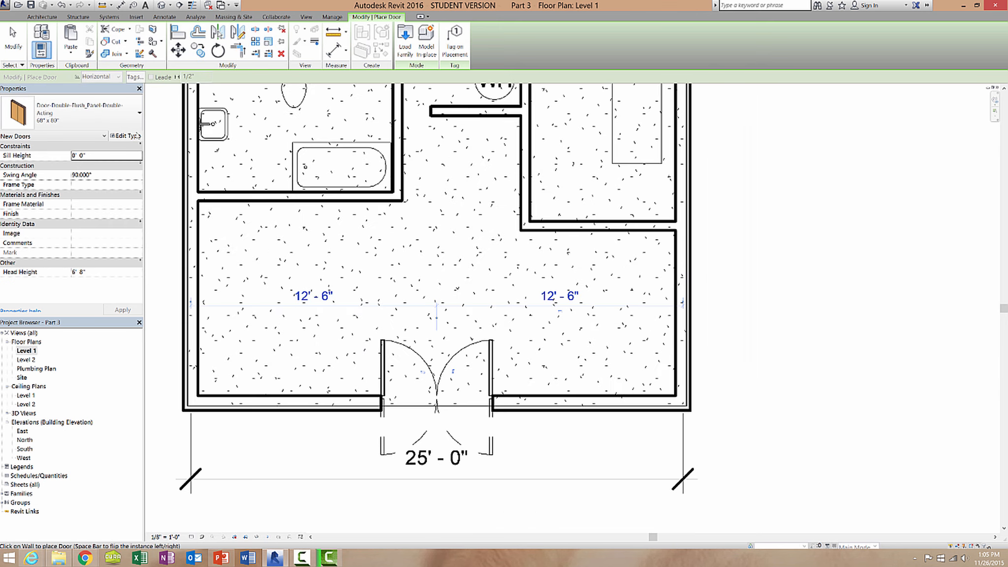
{"action": "key", "text": "Escape"}
{"action": "key", "text": "Escape"}
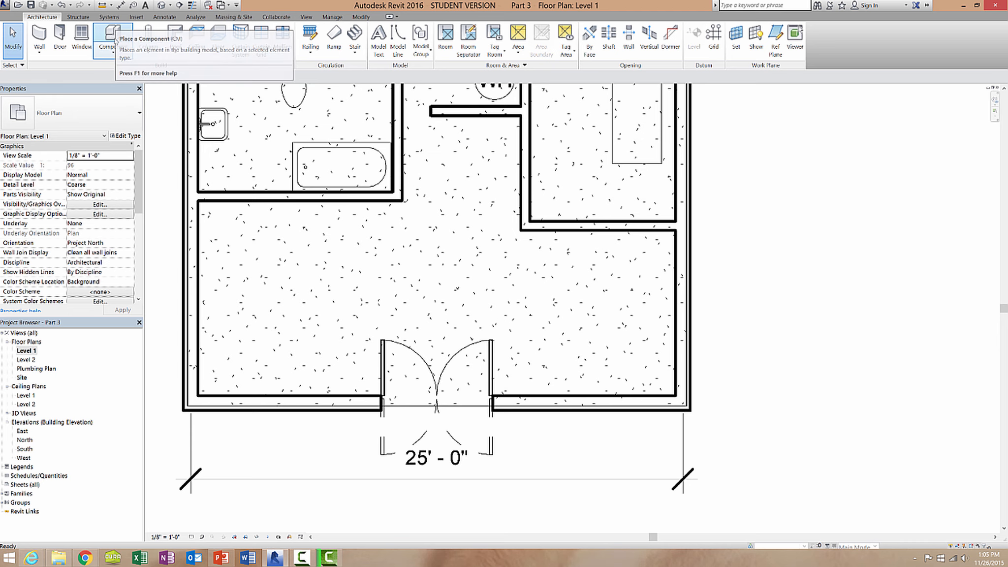
Step: Try to load the Double Hung with Trim window family through the Component tool
{"action": "left_click", "coordinate": [114, 39]}
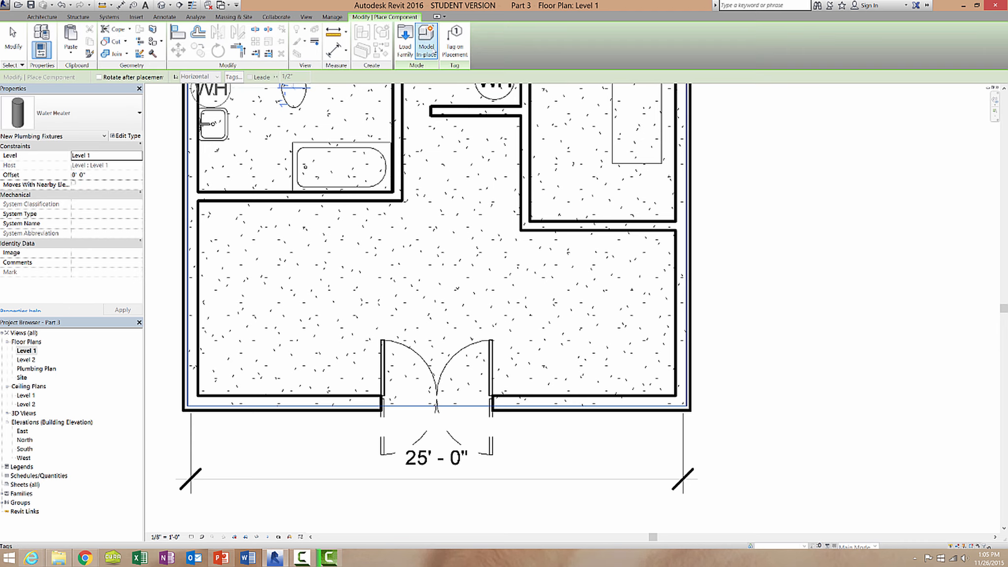
{"action": "left_click", "coordinate": [405, 46]}
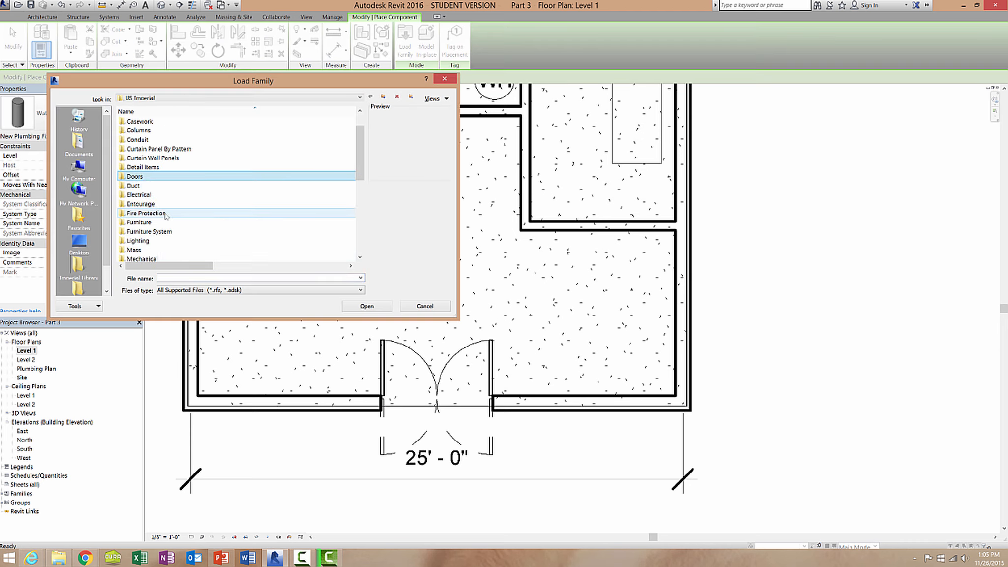
{"action": "scroll", "coordinate": [165, 215], "scroll_direction": "down", "scroll_amount": 7}
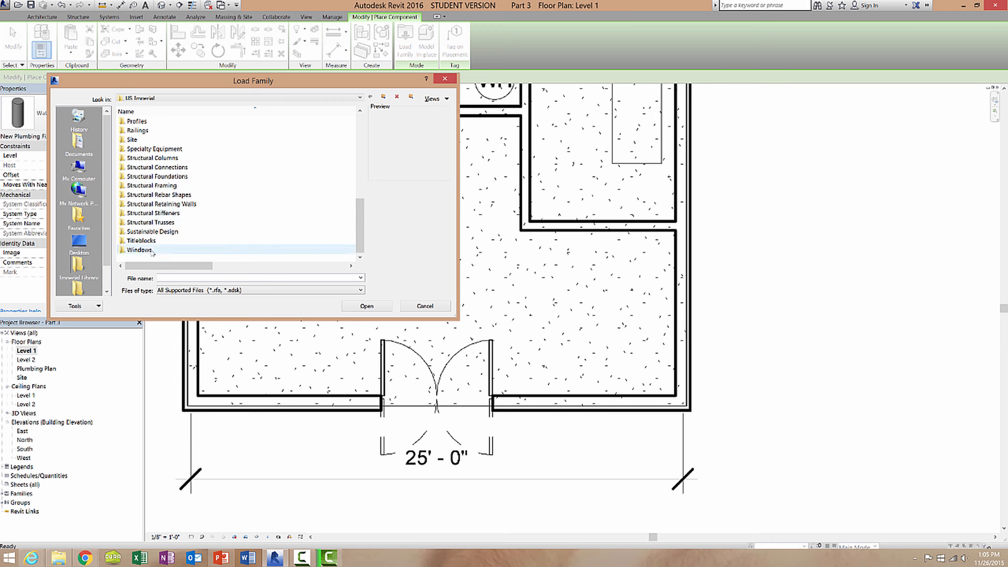
{"action": "double_click", "coordinate": [152, 250]}
{"action": "left_click", "coordinate": [177, 188]}
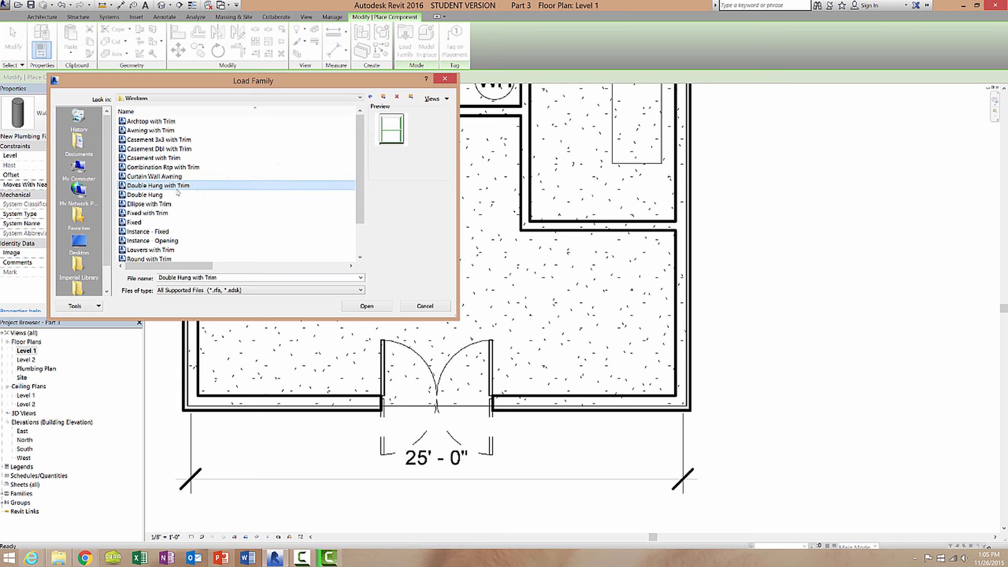
{"action": "double_click", "coordinate": [176, 189]}
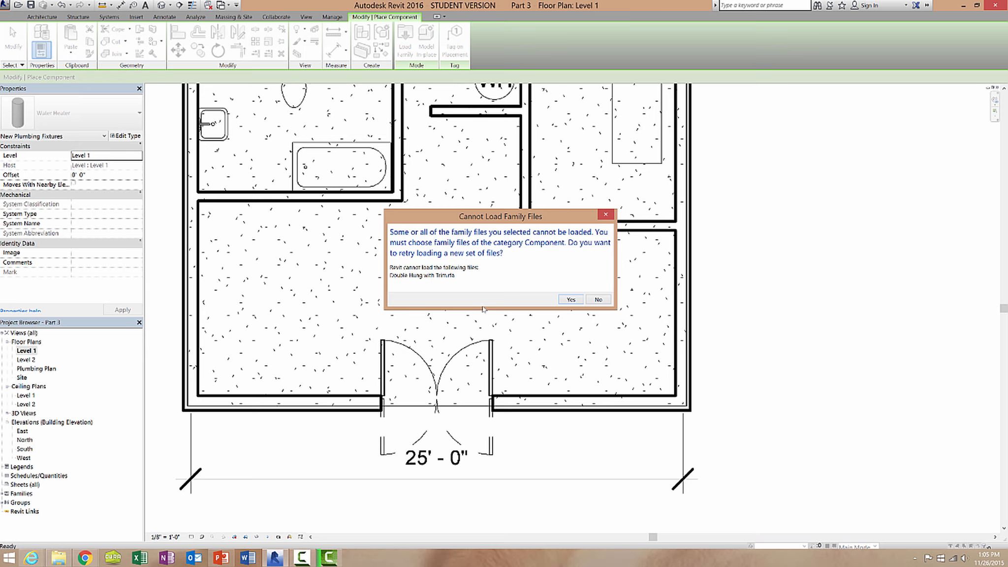
{"action": "left_click", "coordinate": [598, 300]}
{"action": "middle_click_drag", "start_coordinate": [403, 338], "coordinate": [409, 427]}
{"action": "key", "text": "Escape"}
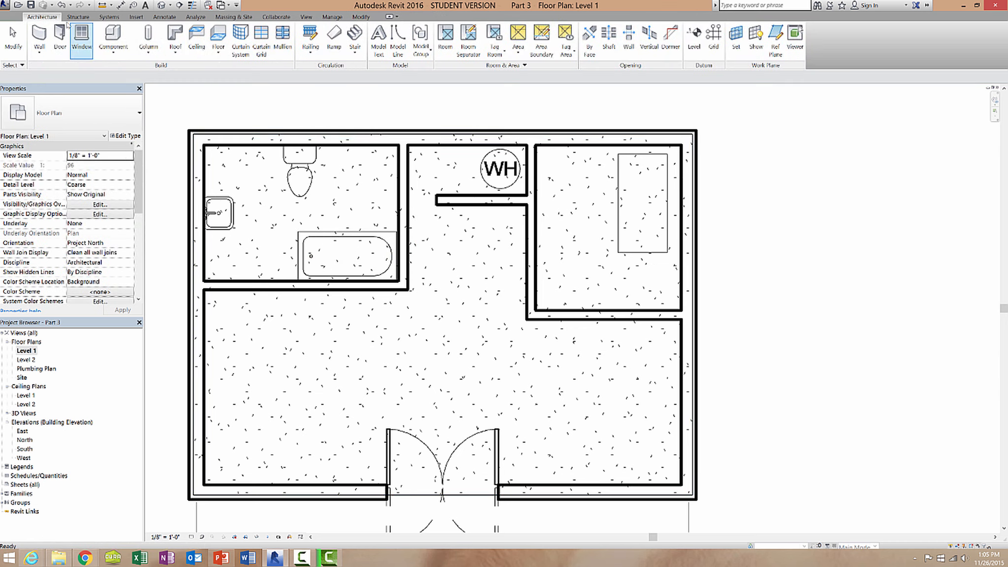
Step: Place a Single-Flush 36" x 80" door in the bathroom's south wall, 3' 0" from the west exterior wall
{"action": "left_click", "coordinate": [60, 39]}
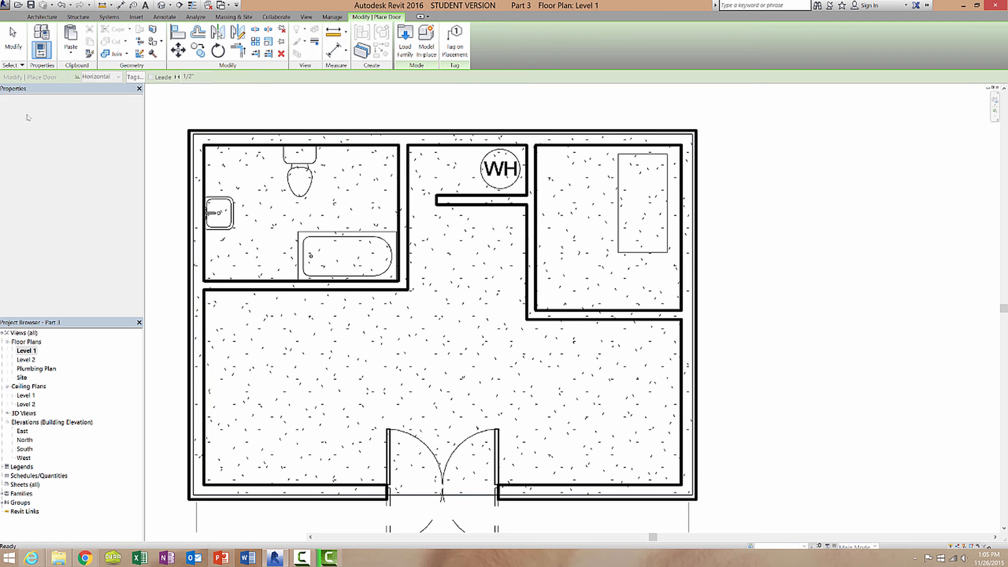
{"action": "left_click", "coordinate": [79, 112]}
{"action": "left_click", "coordinate": [63, 190]}
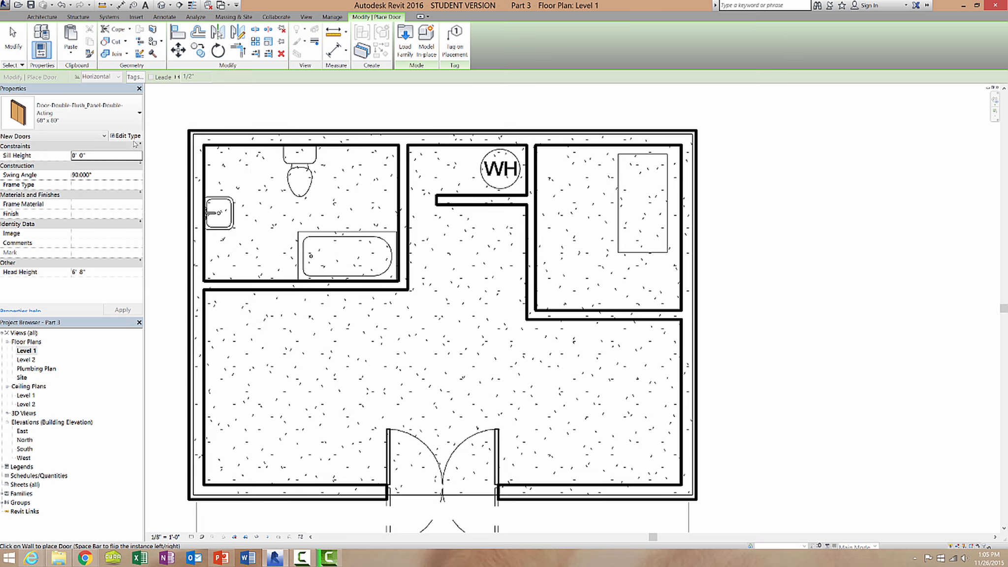
{"action": "left_click", "coordinate": [79, 113]}
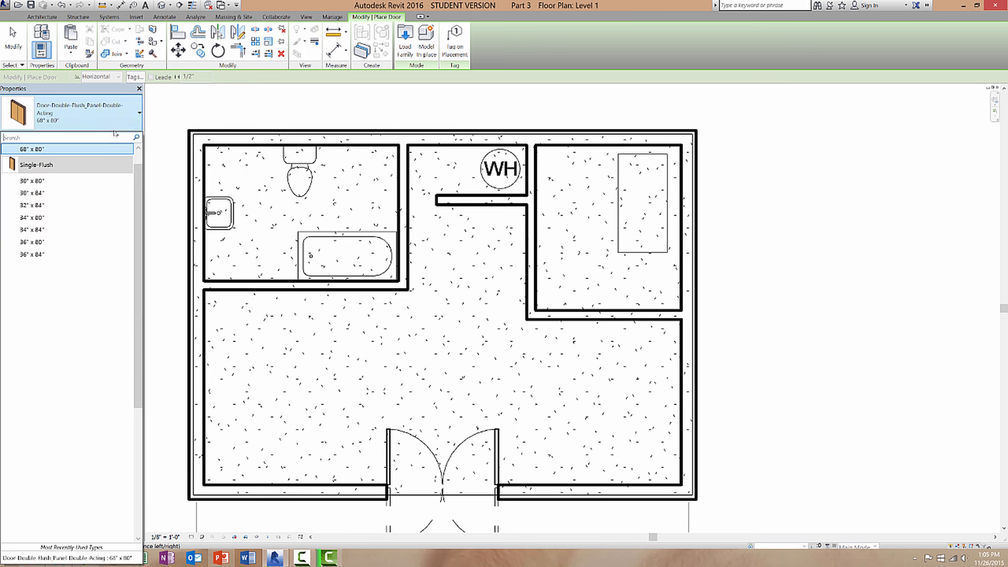
{"action": "left_click", "coordinate": [48, 242]}
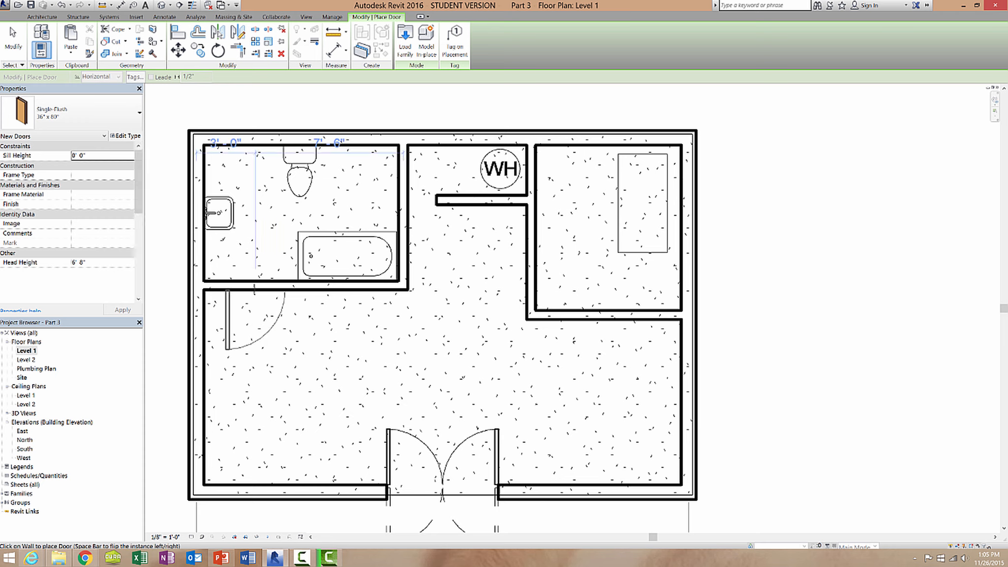
{"action": "left_click", "coordinate": [257, 293]}
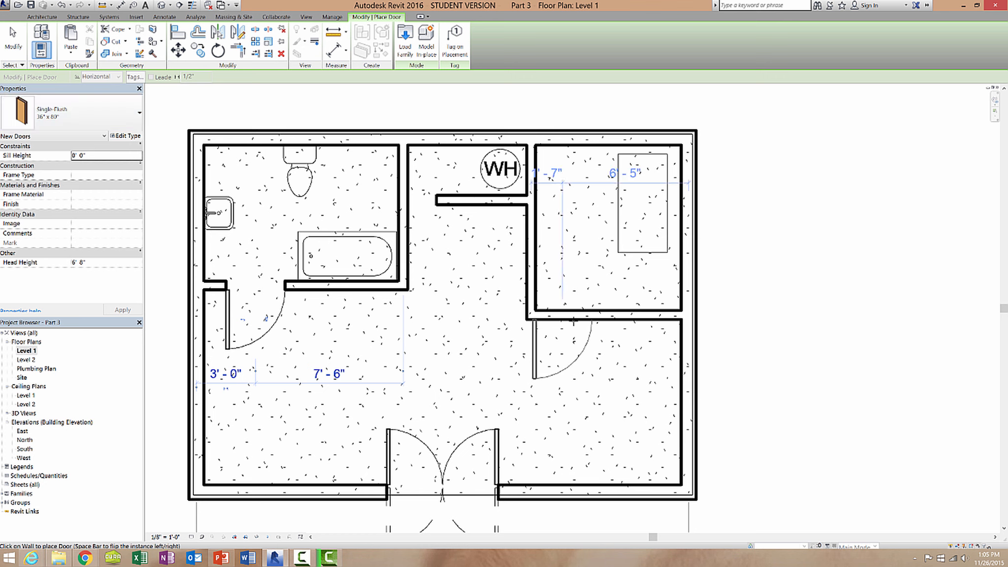
Step: Place a second Single-Flush door in the northeast room's south wall, 2' 3" from its west partition, and end door placement
{"action": "left_click", "coordinate": [575, 314]}
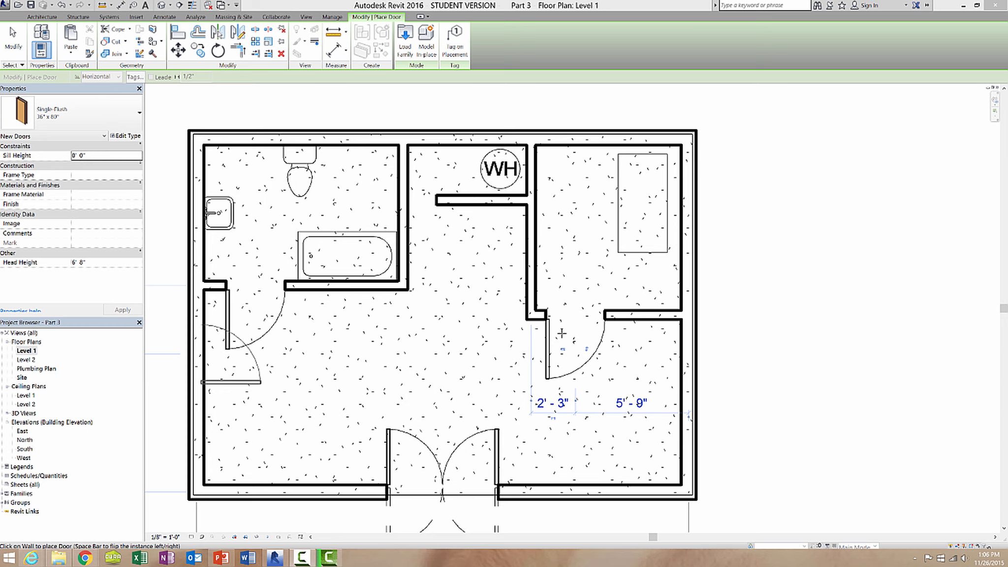
{"action": "right_click", "coordinate": [575, 310]}
{"action": "left_click", "coordinate": [552, 334]}
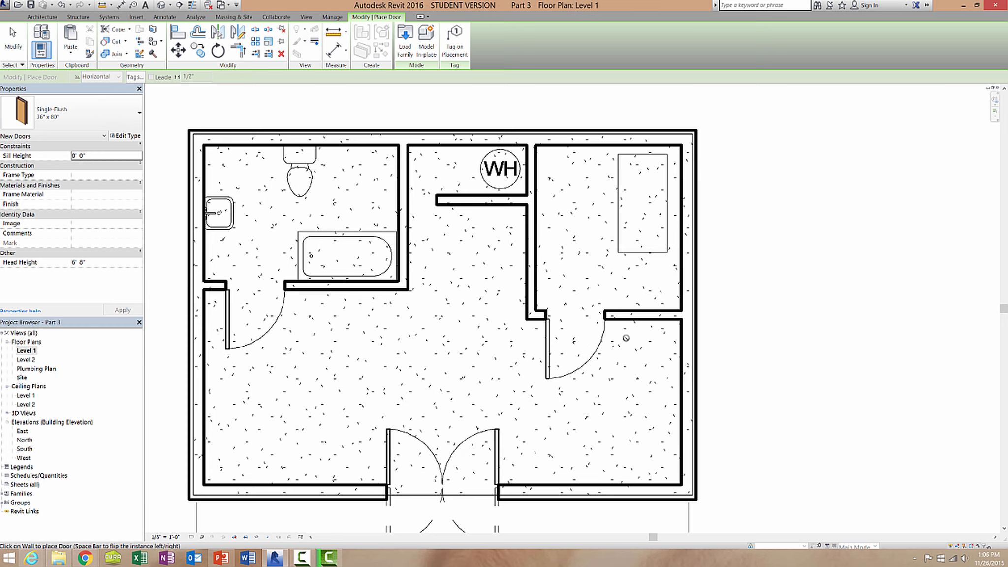
{"action": "key", "text": "Escape"}
{"action": "key", "text": "Escape"}
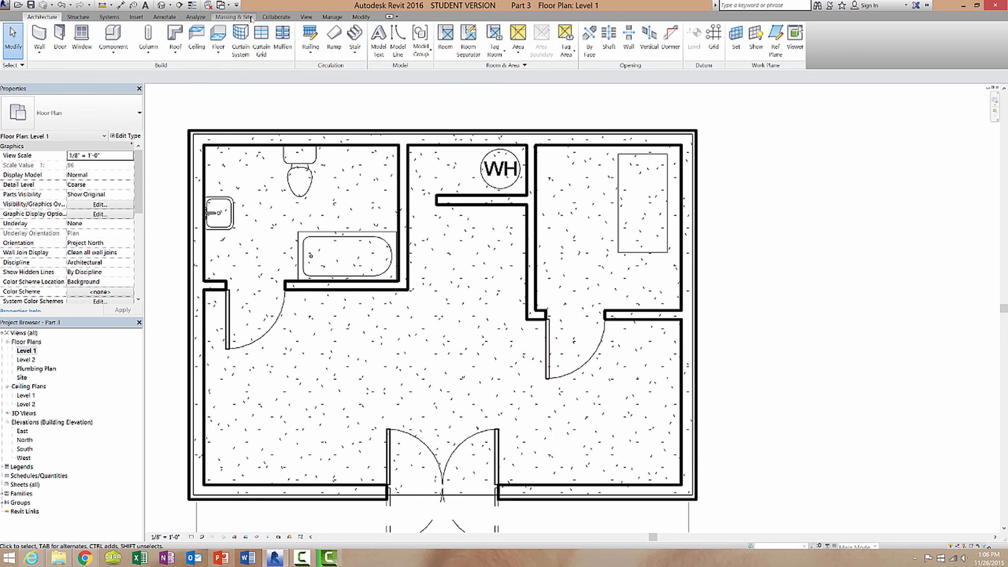
Step: Place two Fixed 36" x 48" windows in the north exterior wall, one behind the toilet and one centered in the northeast room
{"action": "left_click", "coordinate": [82, 39]}
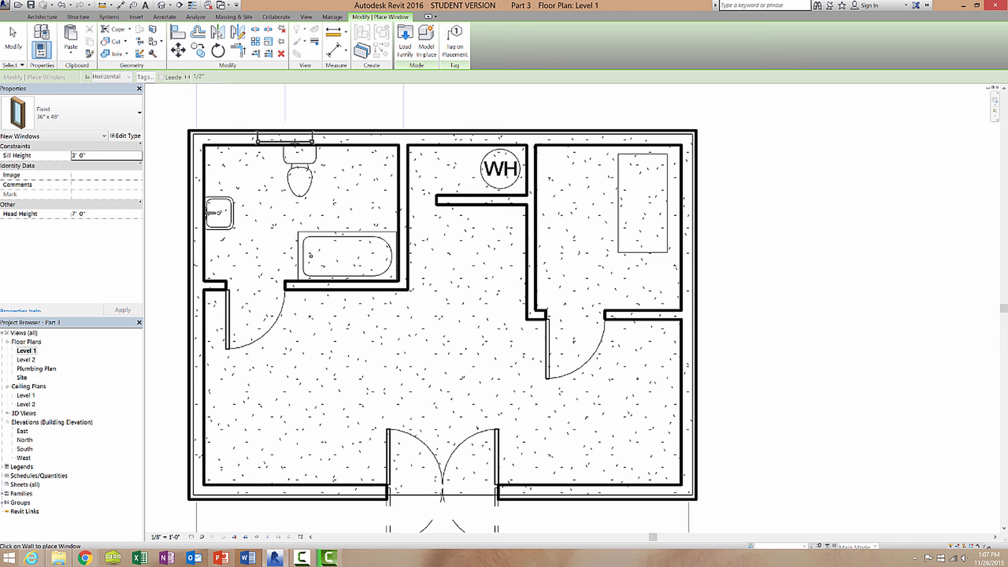
{"action": "left_click", "coordinate": [308, 137]}
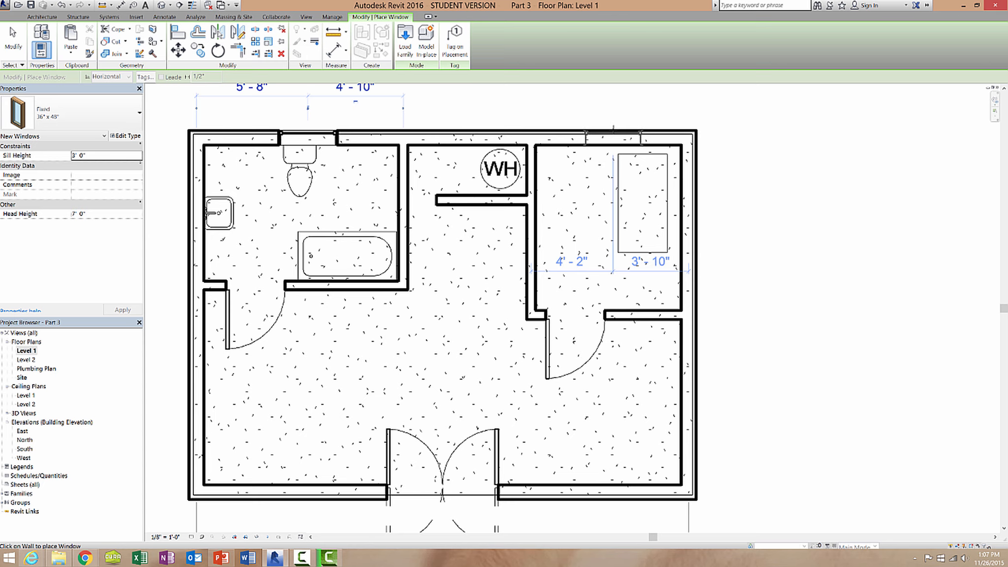
{"action": "left_click", "coordinate": [610, 133]}
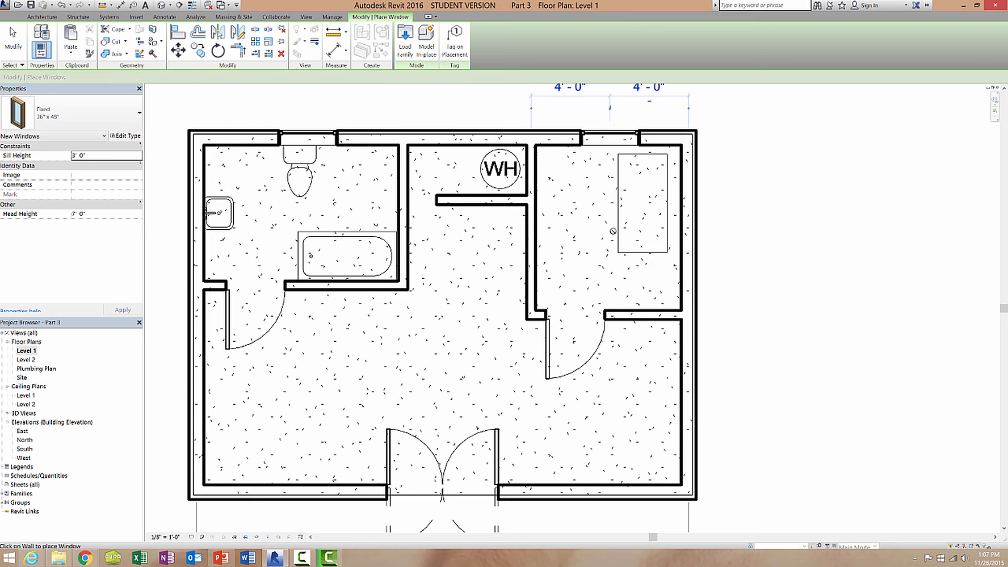
{"action": "key", "text": "Escape"}
{"action": "key", "text": "Escape"}
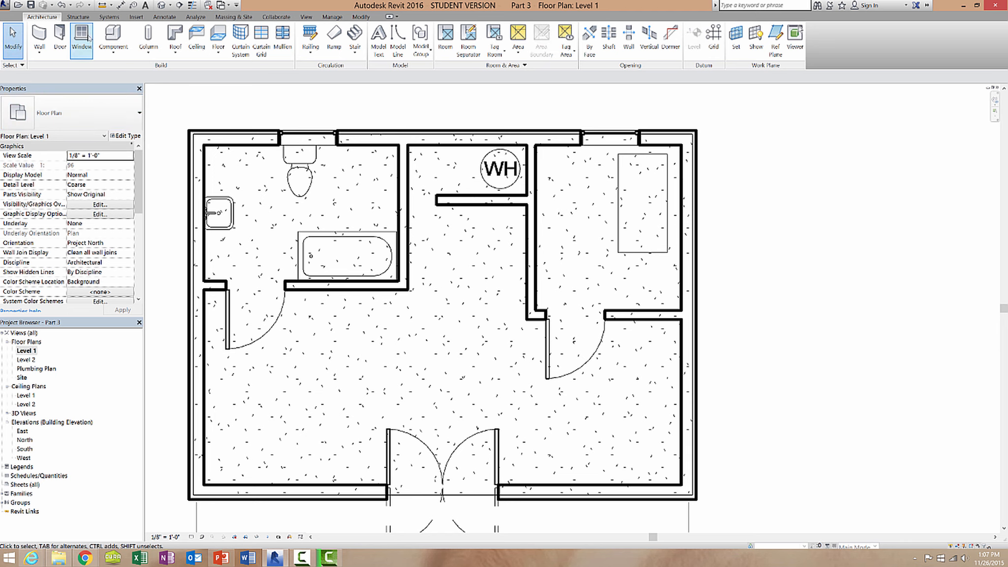
Step: Load the Combination Rtp with Trim window family from the library's Windows folder
{"action": "left_click", "coordinate": [82, 37]}
{"action": "left_click", "coordinate": [413, 58]}
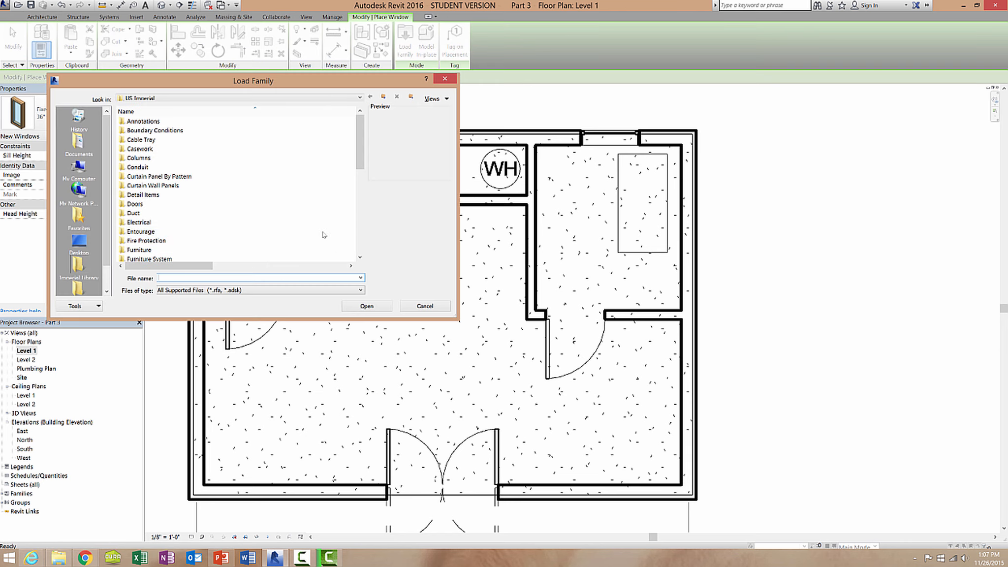
{"action": "scroll", "coordinate": [362, 177], "scroll_direction": "down", "scroll_amount": 10}
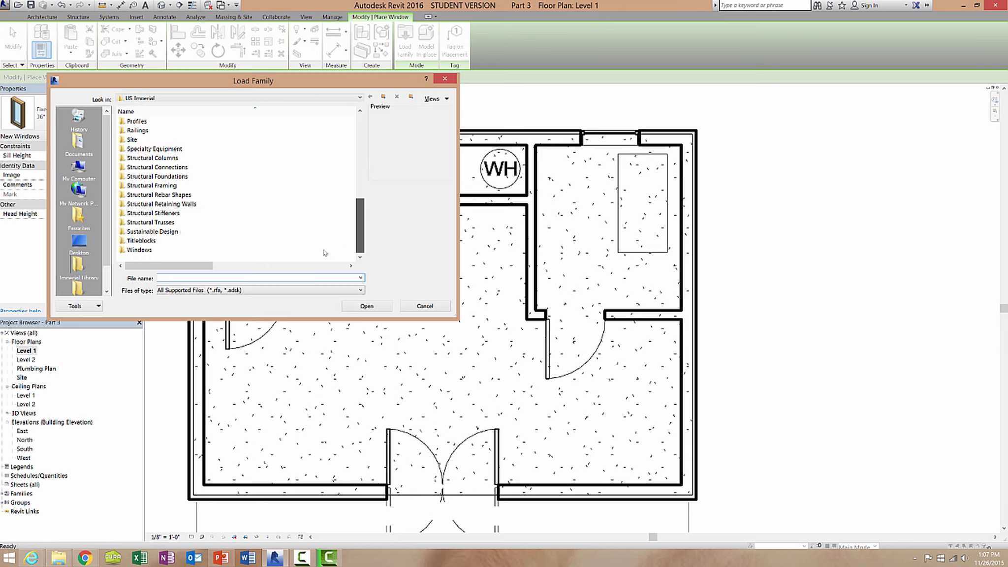
{"action": "double_click", "coordinate": [197, 253]}
{"action": "left_click", "coordinate": [224, 194]}
{"action": "scroll", "coordinate": [225, 197], "scroll_direction": "down", "scroll_amount": 2}
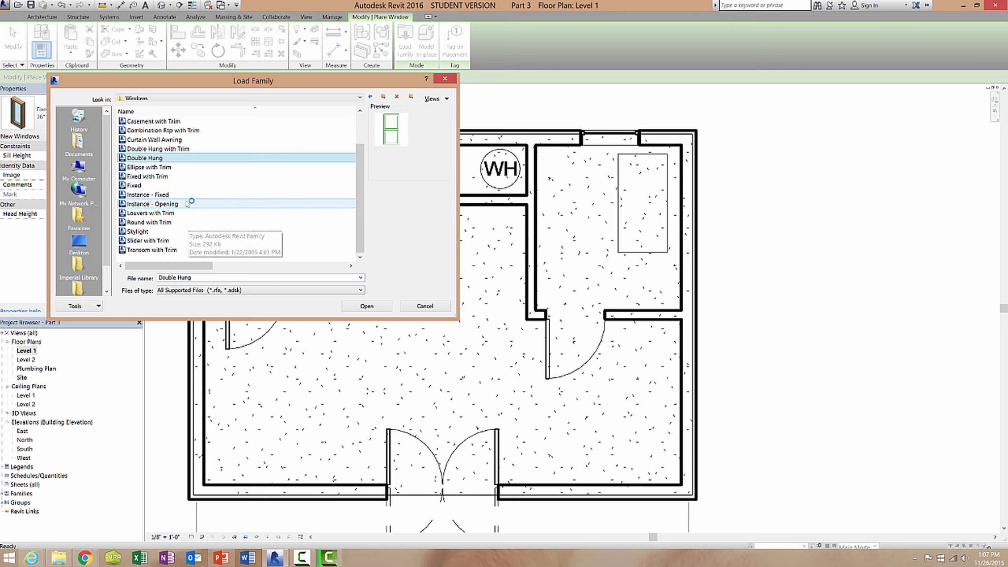
{"action": "scroll", "coordinate": [188, 180], "scroll_direction": "up", "scroll_amount": 2}
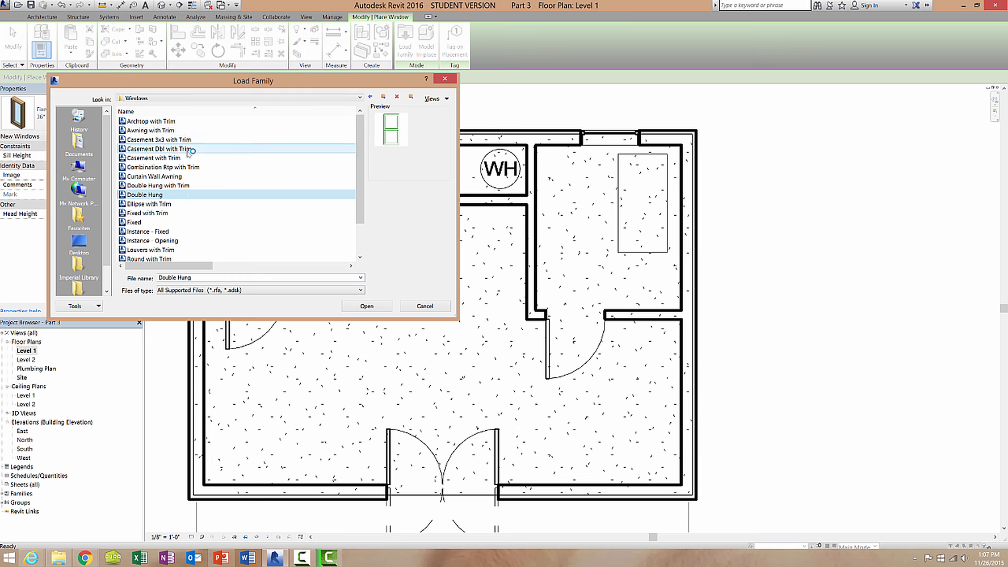
{"action": "scroll", "coordinate": [197, 227], "scroll_direction": "down", "scroll_amount": 2}
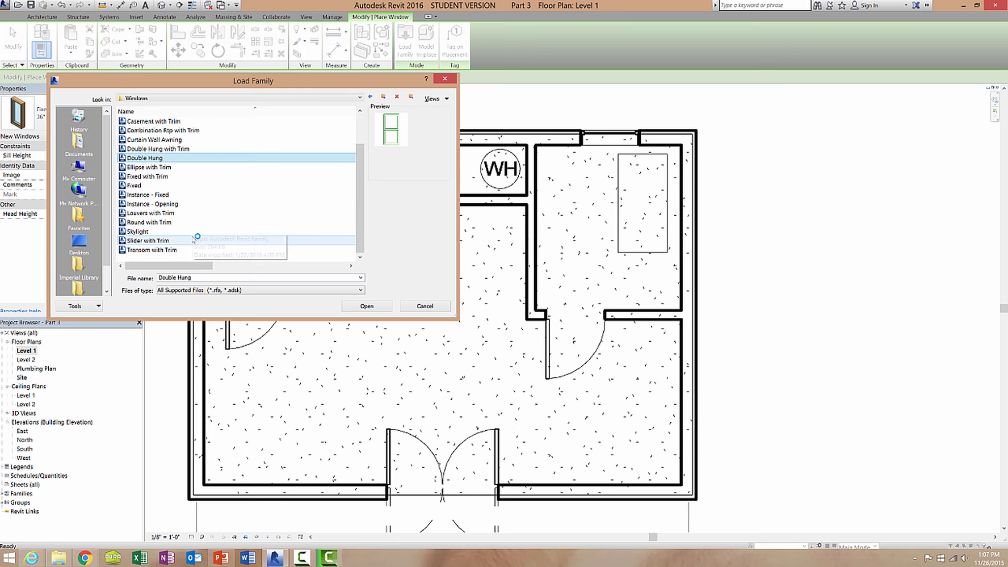
{"action": "scroll", "coordinate": [172, 235], "scroll_direction": "up", "scroll_amount": 2}
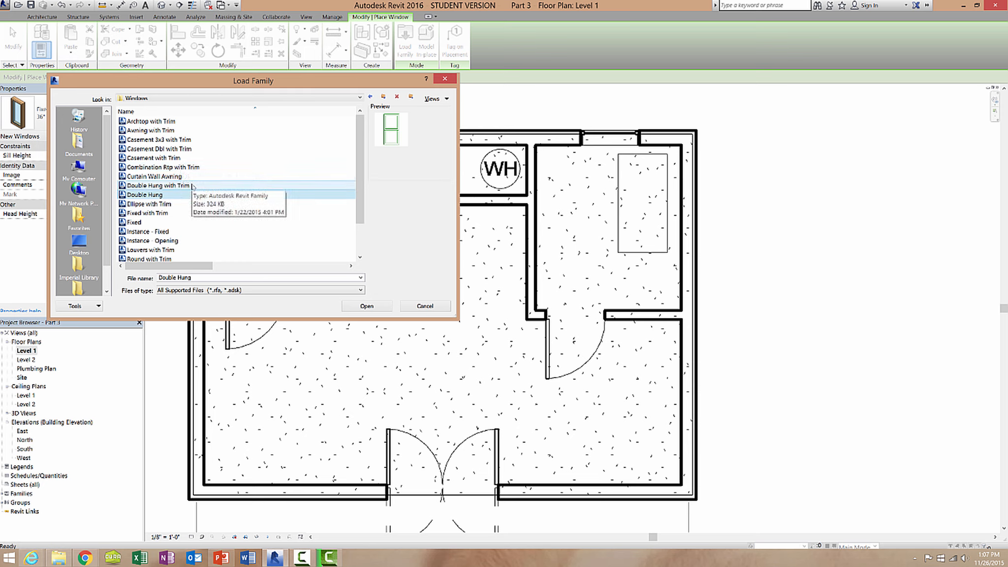
{"action": "left_click", "coordinate": [178, 158]}
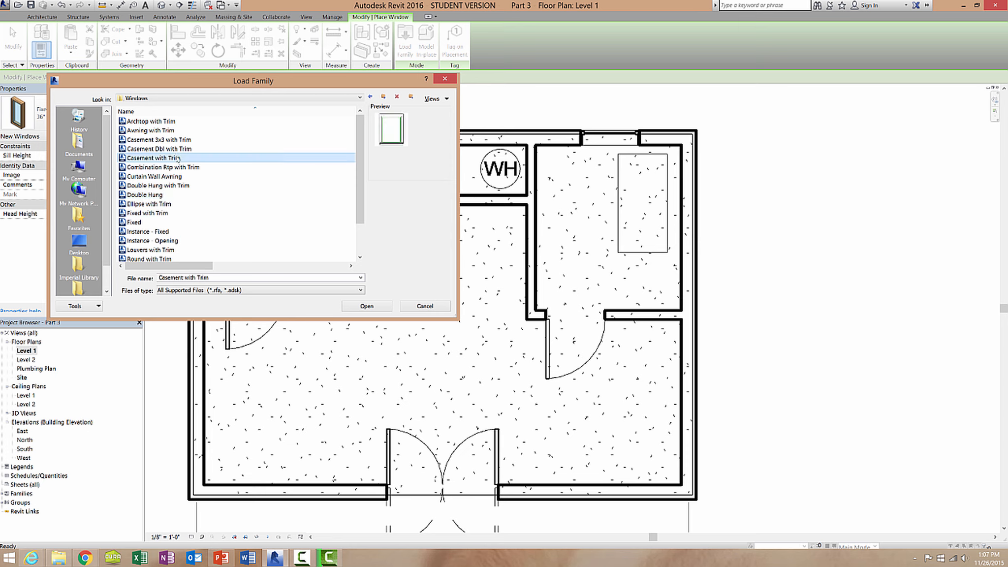
{"action": "double_click", "coordinate": [147, 168]}
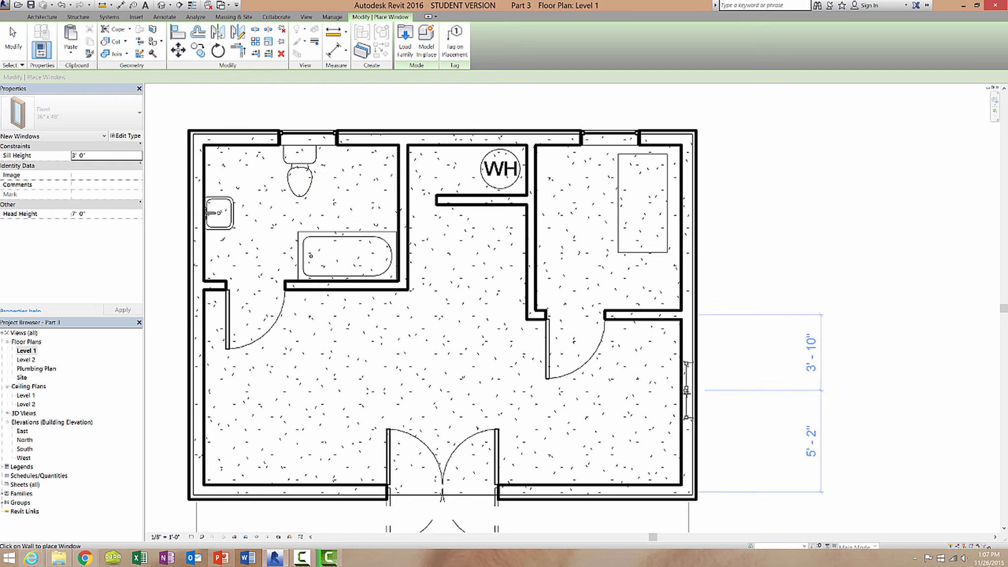
Step: Place 36" x 72" combination windows in the main room's east and west exterior walls, 4' 10" and 5' 3" from the south wall
{"action": "left_click", "coordinate": [684, 396]}
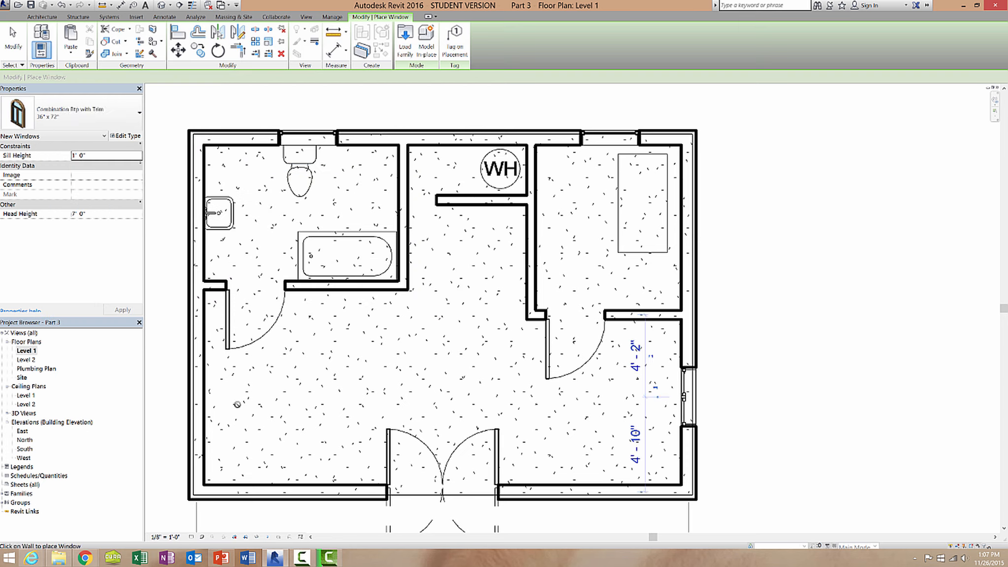
{"action": "left_click", "coordinate": [196, 388]}
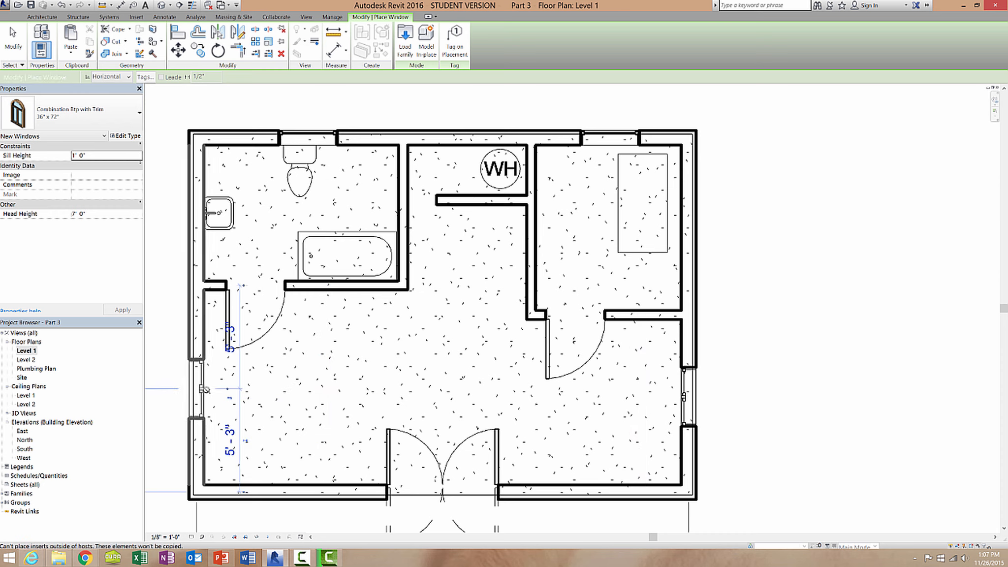
{"action": "middle_click_drag", "start_coordinate": [420, 267], "coordinate": [484, 252]}
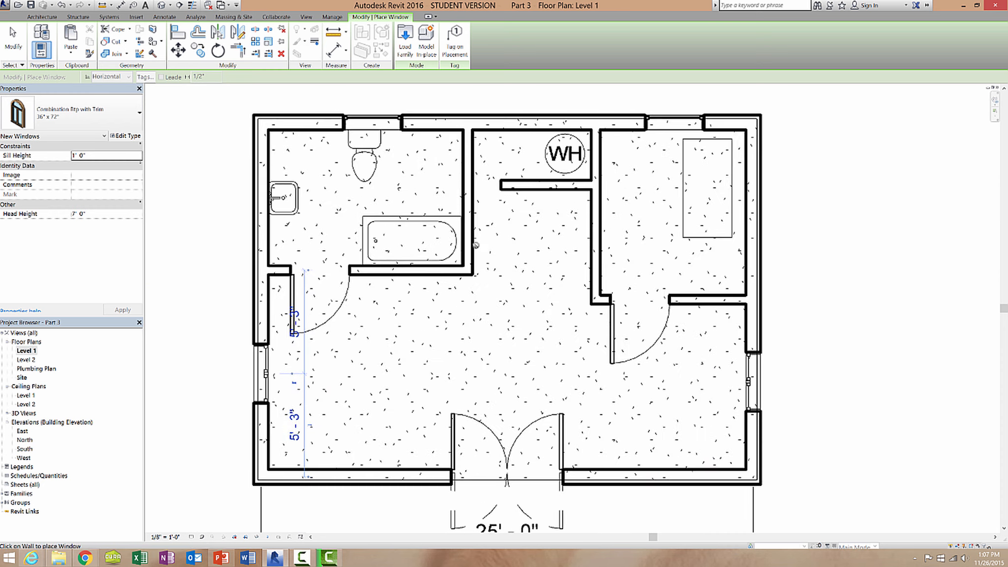